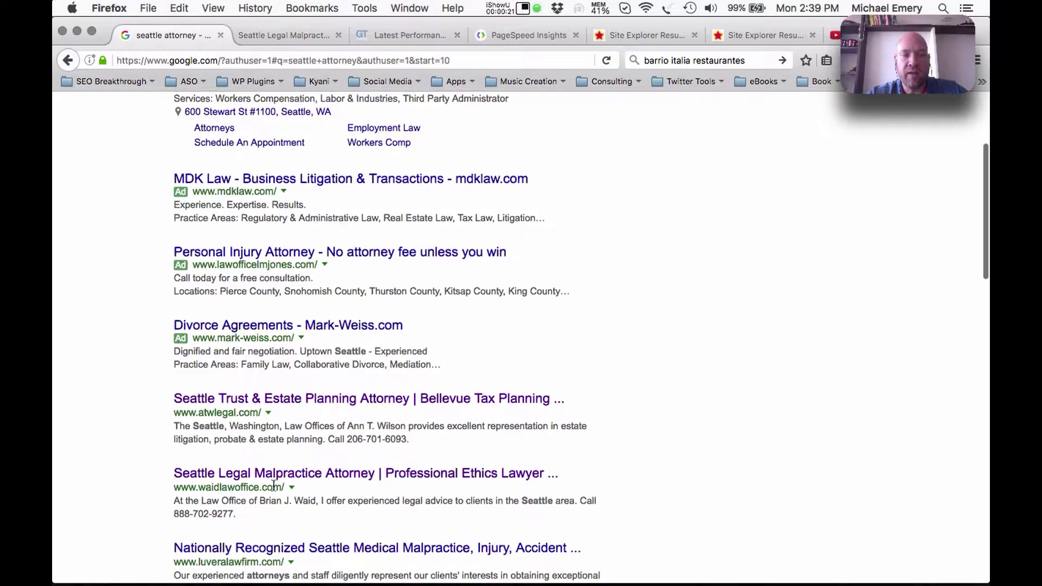
Step: Scroll back to the top of the 'seattle attorney' results and switch to the Seattle Legal Malpractice tab
{"action": "scroll", "coordinate": [274, 485], "scroll_direction": "up", "scroll_amount": 4}
{"action": "scroll", "coordinate": [274, 489], "scroll_direction": "up", "scroll_amount": 2}
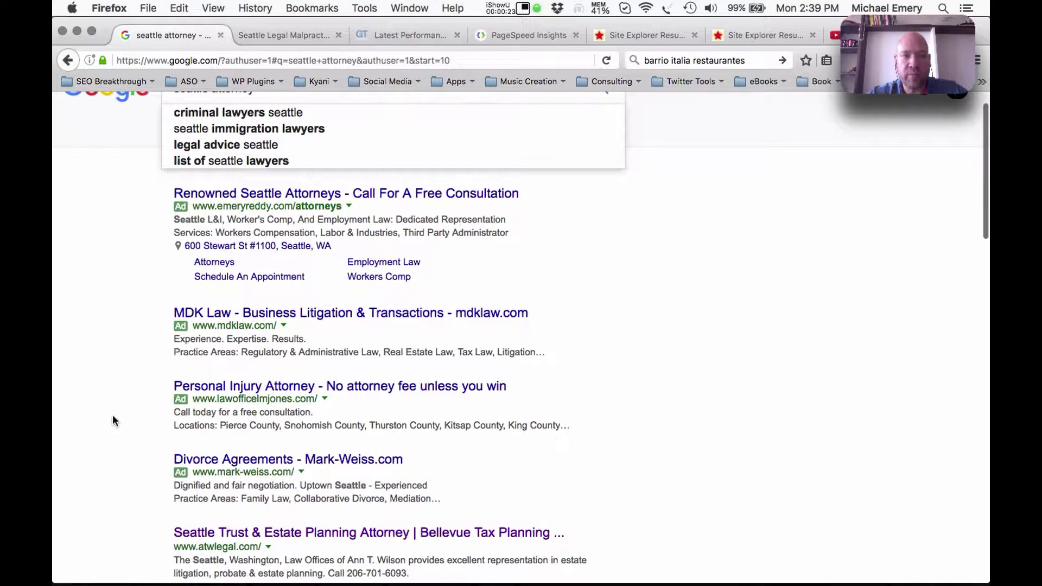
{"action": "scroll", "coordinate": [113, 419], "scroll_direction": "up", "scroll_amount": 2}
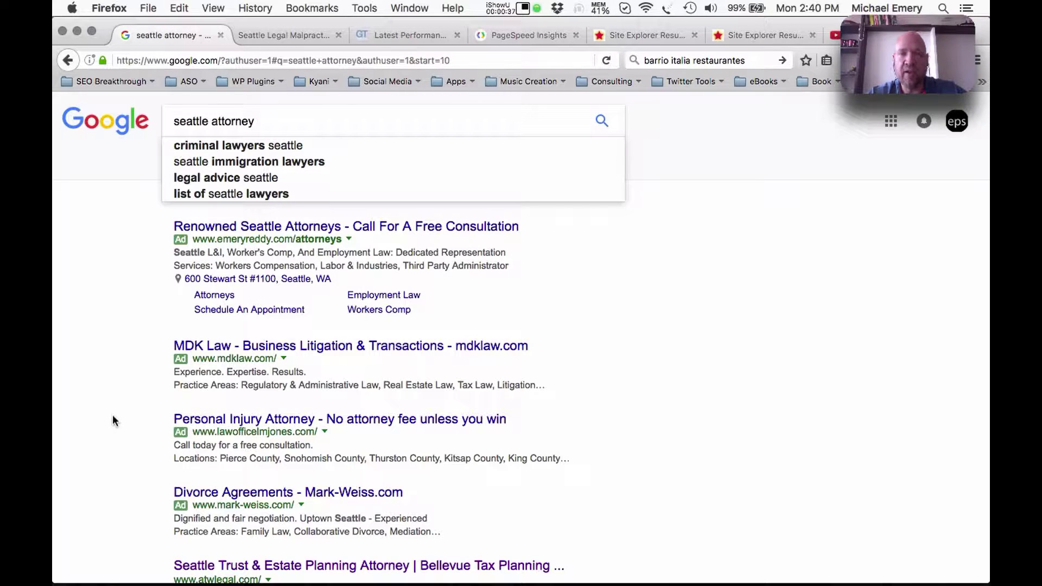
{"action": "left_click", "coordinate": [275, 36]}
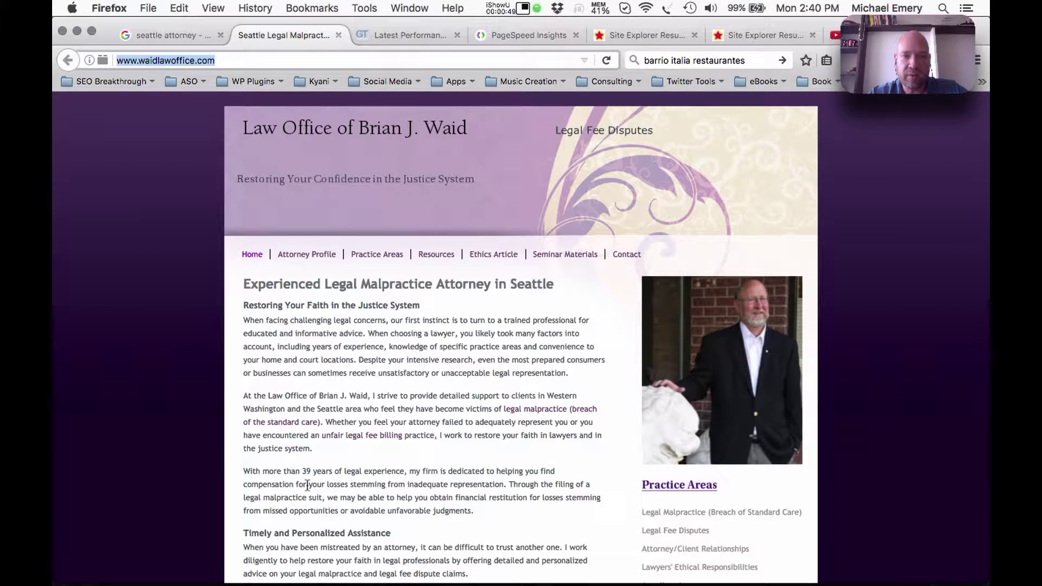
Step: Browse the waidlawoffice.com homepage down and back up, then open the SEOquake page audit
{"action": "scroll", "coordinate": [328, 466], "scroll_direction": "down", "scroll_amount": 5}
{"action": "scroll", "coordinate": [308, 463], "scroll_direction": "down", "scroll_amount": 3}
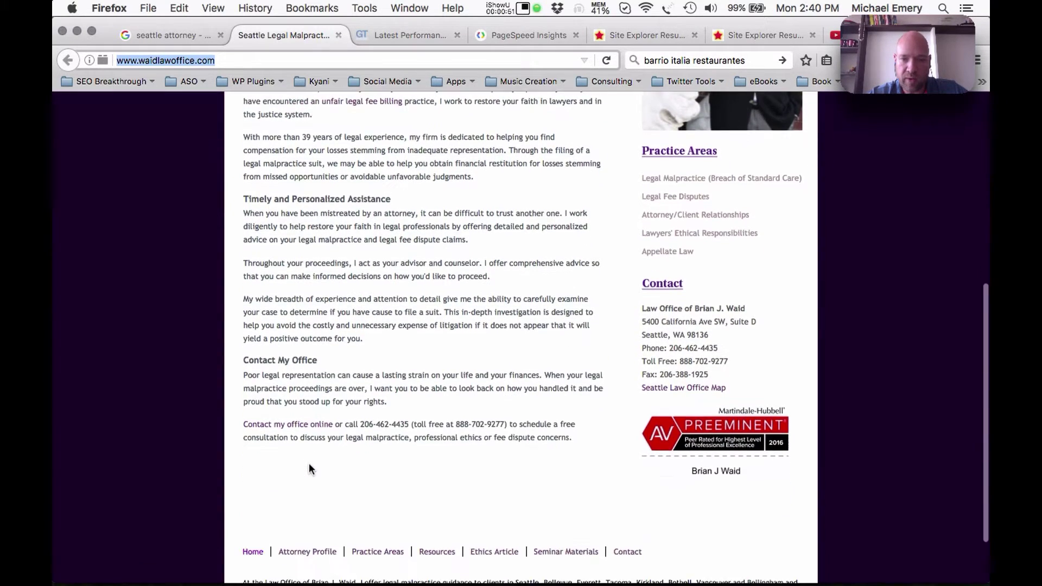
{"action": "scroll", "coordinate": [308, 464], "scroll_direction": "up", "scroll_amount": 1}
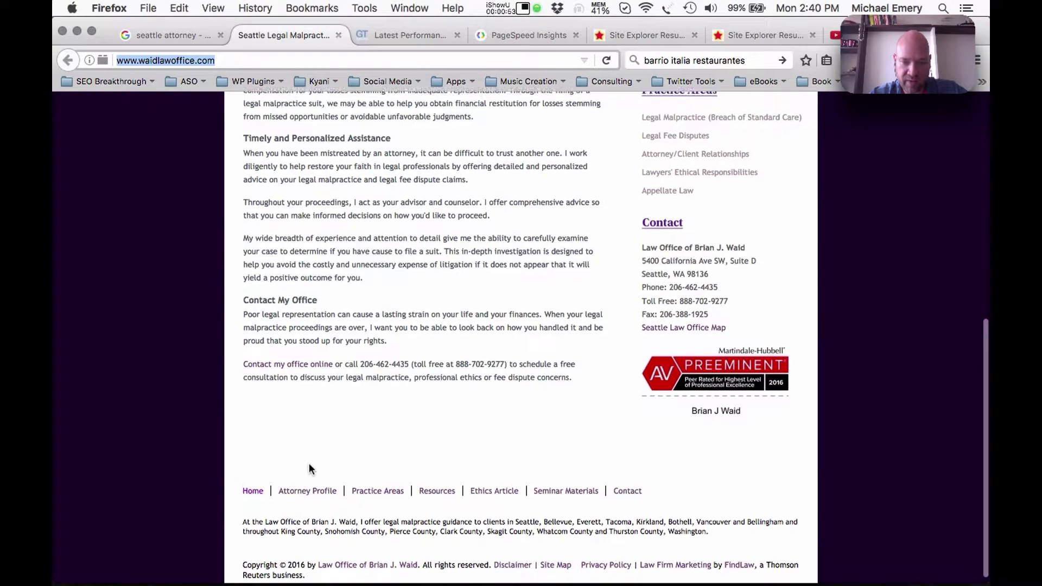
{"action": "scroll", "coordinate": [342, 409], "scroll_direction": "up", "scroll_amount": 8}
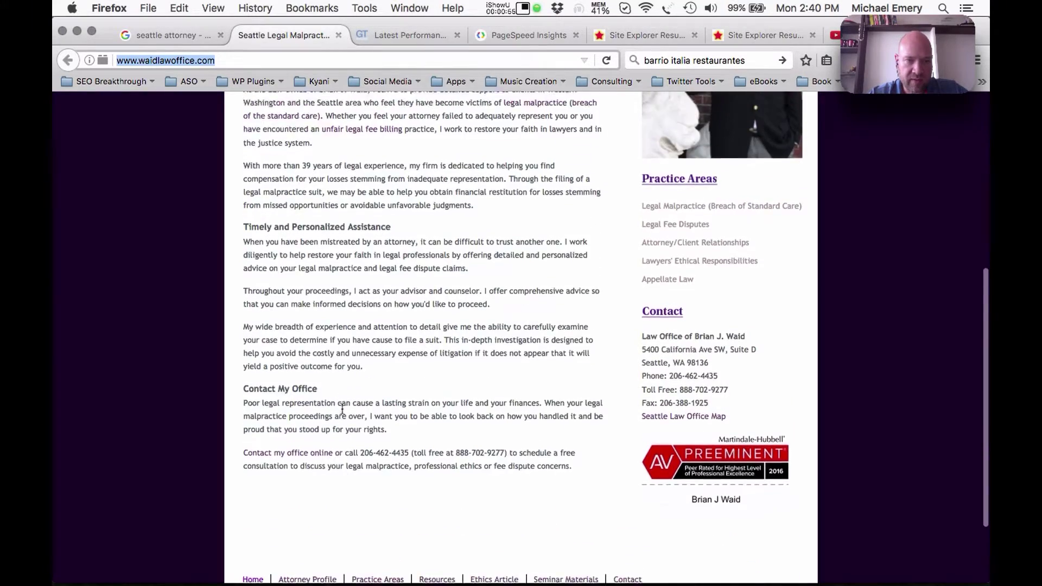
{"action": "scroll", "coordinate": [341, 409], "scroll_direction": "down", "scroll_amount": 4}
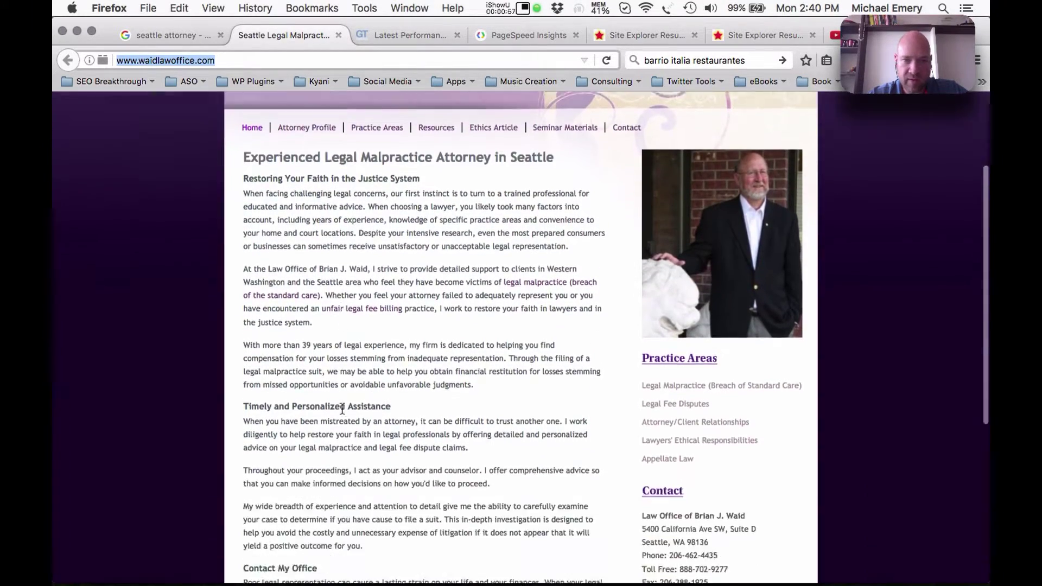
{"action": "scroll", "coordinate": [342, 409], "scroll_direction": "up", "scroll_amount": 4}
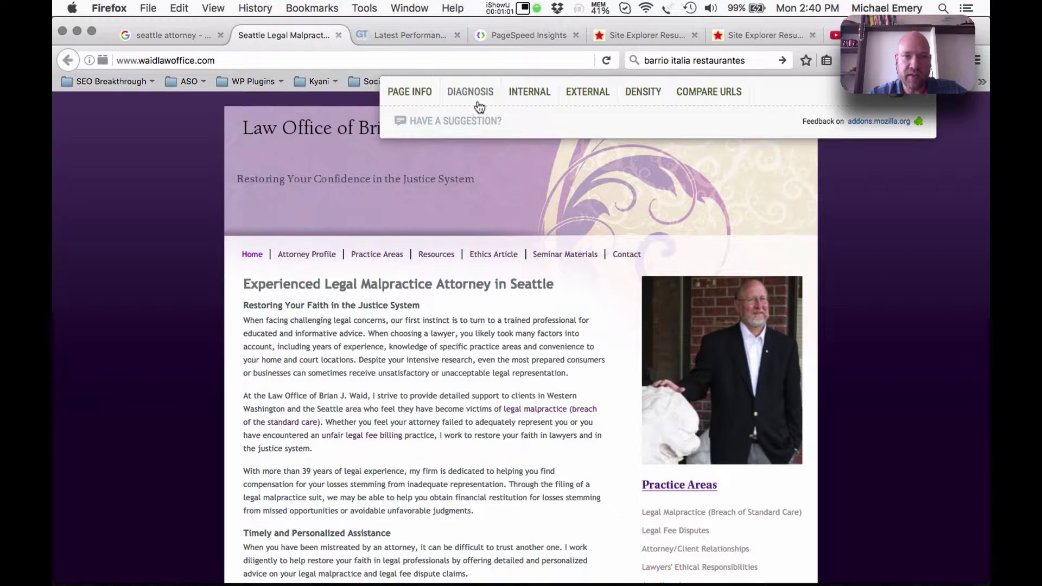
{"action": "left_click", "coordinate": [471, 93]}
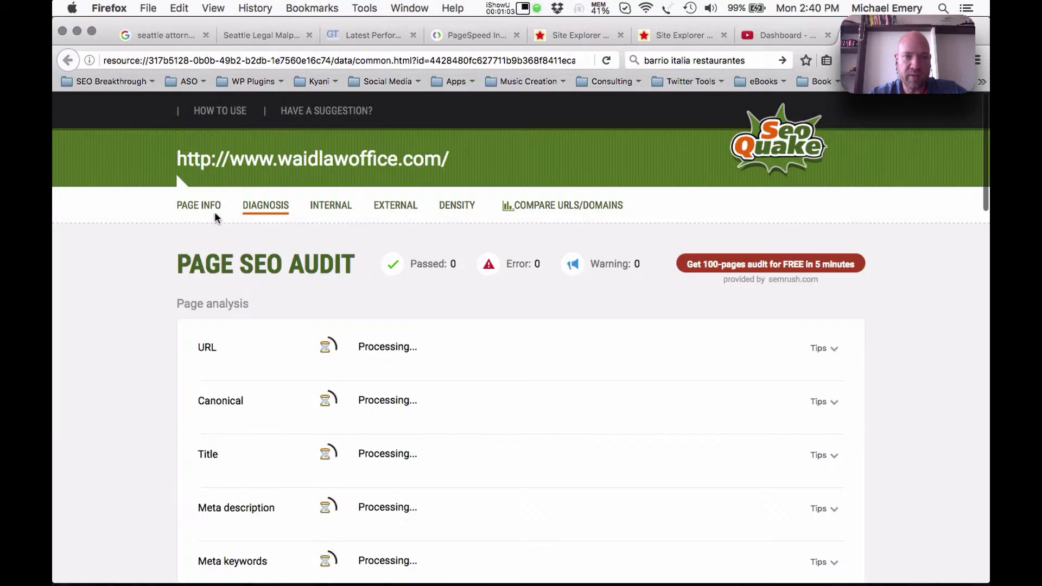
Step: Highlight parts of the 88-character page title in the Title row, then clear the selection
{"action": "scroll", "coordinate": [261, 499], "scroll_direction": "down", "scroll_amount": 2}
{"action": "scroll", "coordinate": [262, 498], "scroll_direction": "down", "scroll_amount": 5}
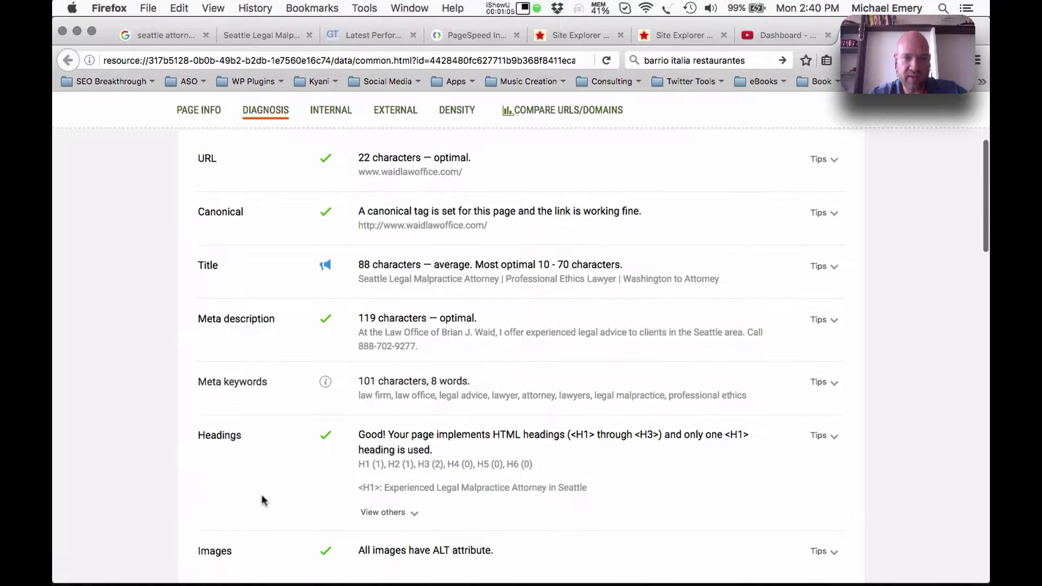
{"action": "left_click", "coordinate": [303, 280]}
{"action": "left_click_drag", "start_coordinate": [353, 288], "coordinate": [498, 281]}
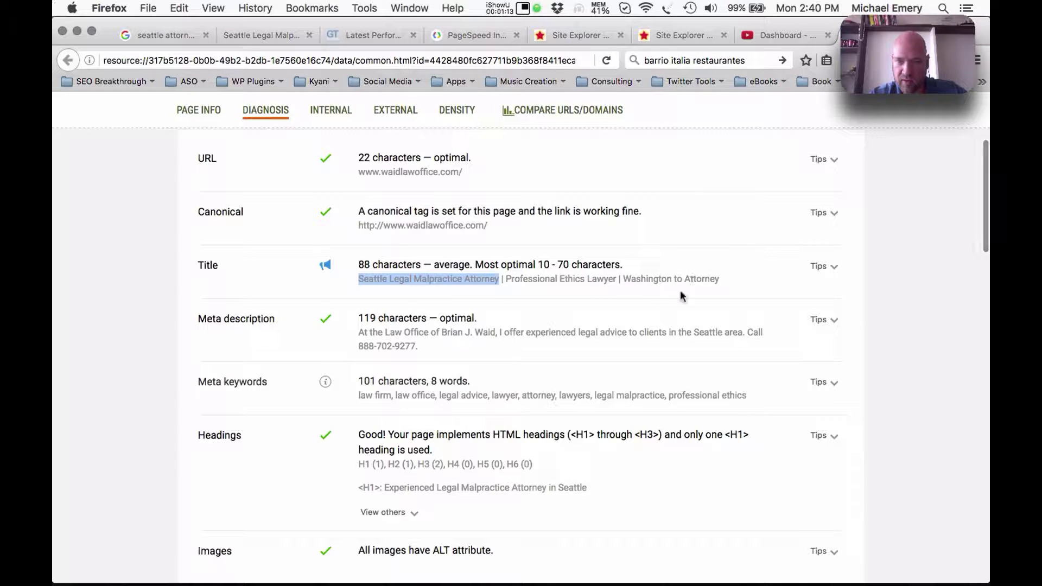
{"action": "double_click", "coordinate": [677, 279]}
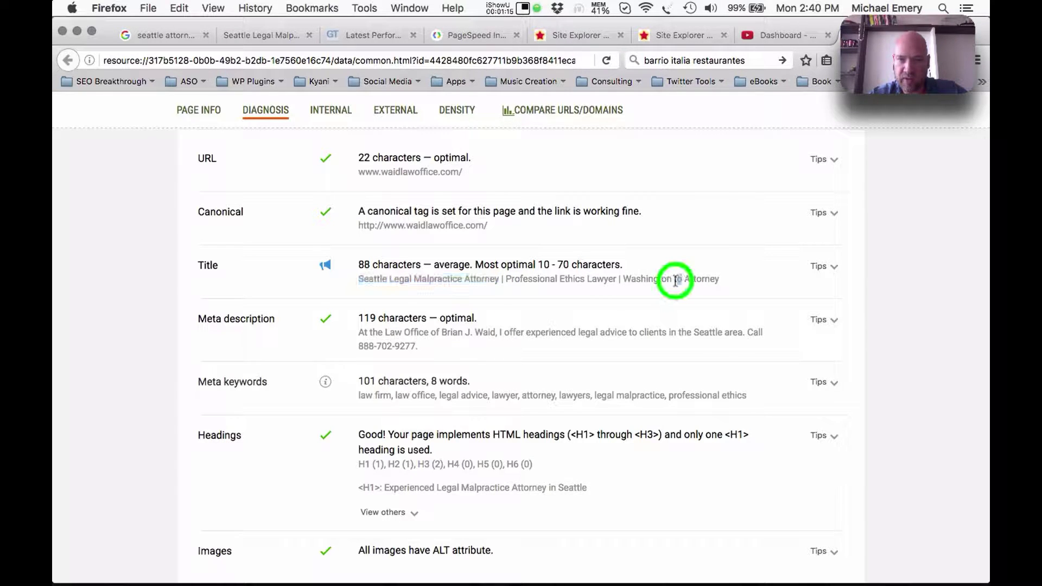
{"action": "left_click_drag", "start_coordinate": [625, 277], "coordinate": [721, 280]}
{"action": "left_click", "coordinate": [284, 350]}
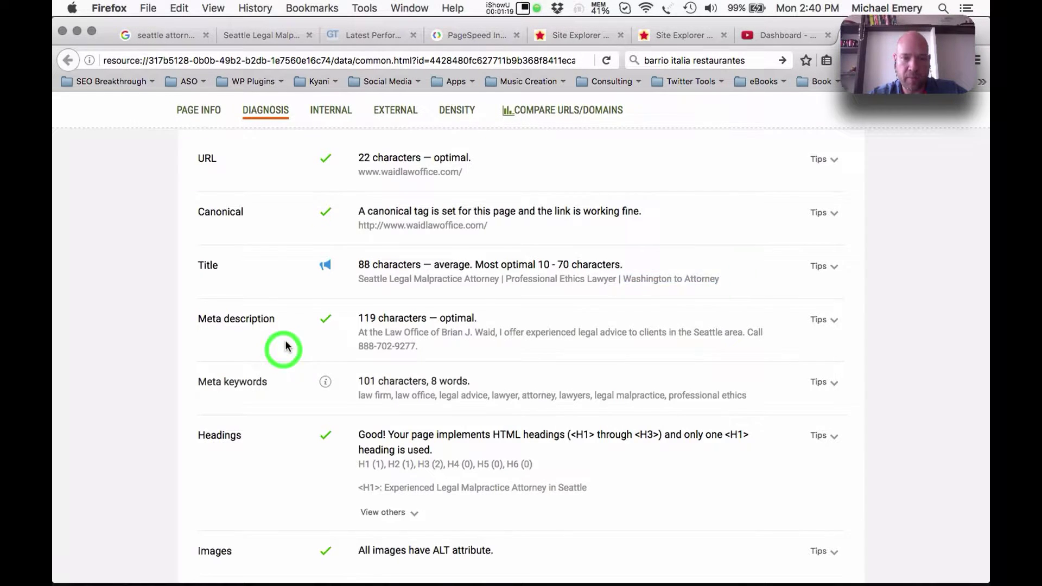
{"action": "scroll", "coordinate": [285, 345], "scroll_direction": "down", "scroll_amount": 3}
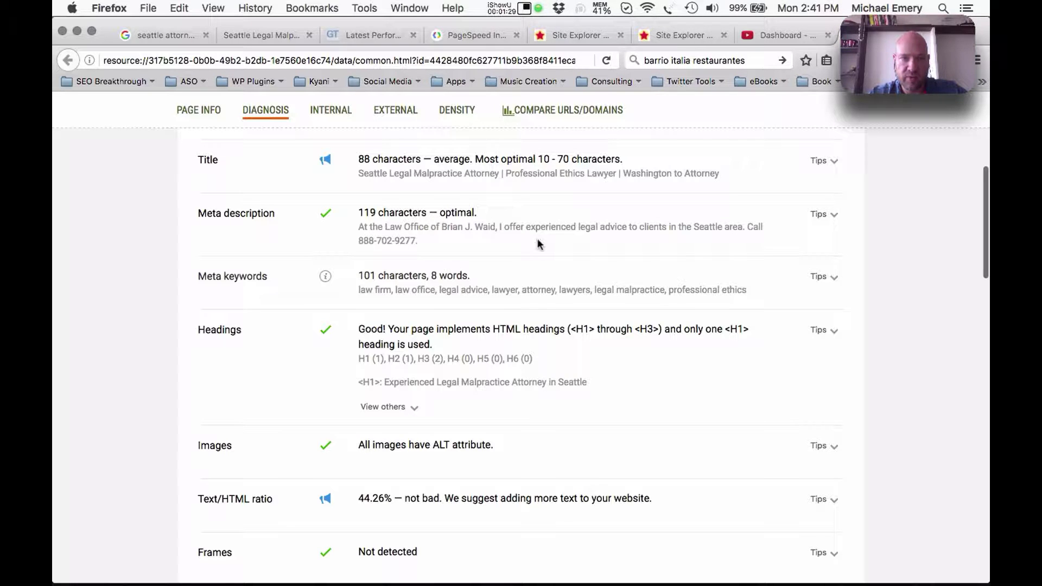
{"action": "scroll", "coordinate": [537, 240], "scroll_direction": "up", "scroll_amount": 1}
Step: Highlight the phone number at the end of the 119-character meta description
{"action": "scroll", "coordinate": [538, 240], "scroll_direction": "up", "scroll_amount": 3}
{"action": "left_click", "coordinate": [324, 254]}
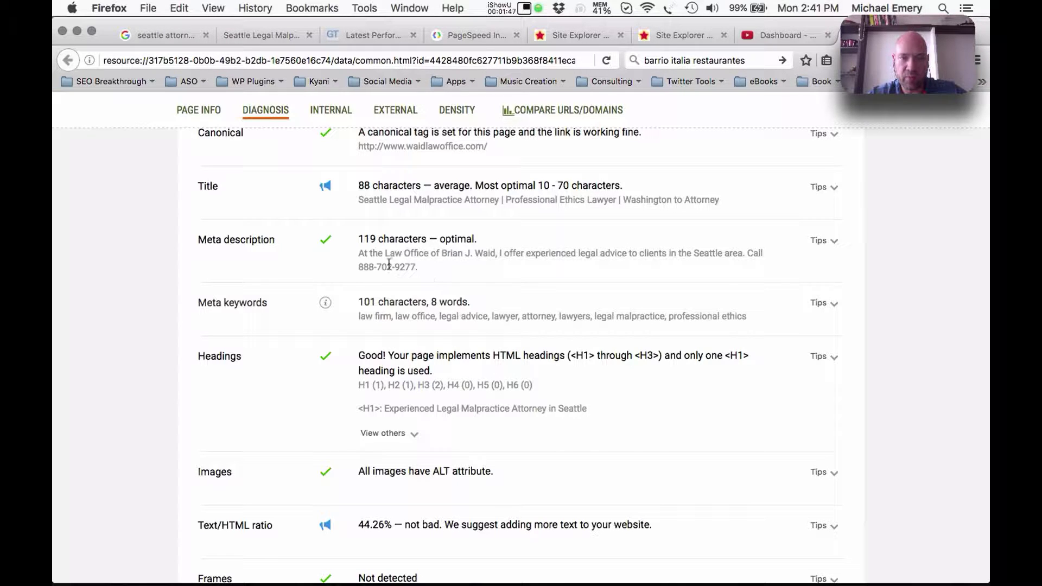
{"action": "left_click", "coordinate": [361, 270]}
{"action": "left_click_drag", "start_coordinate": [360, 270], "coordinate": [423, 272]}
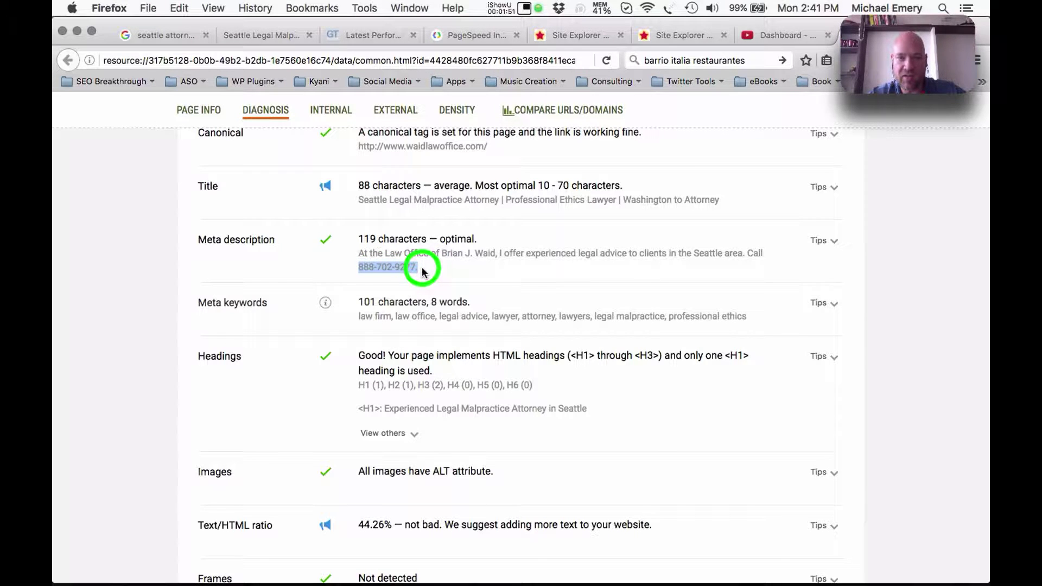
{"action": "left_click", "coordinate": [299, 272]}
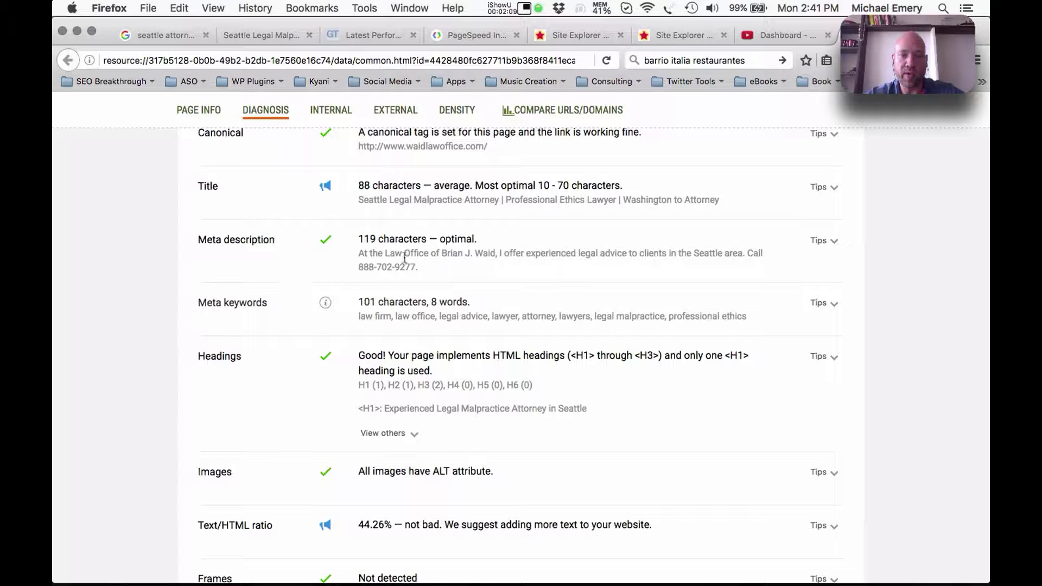
{"action": "left_click_drag", "start_coordinate": [424, 269], "coordinate": [358, 275]}
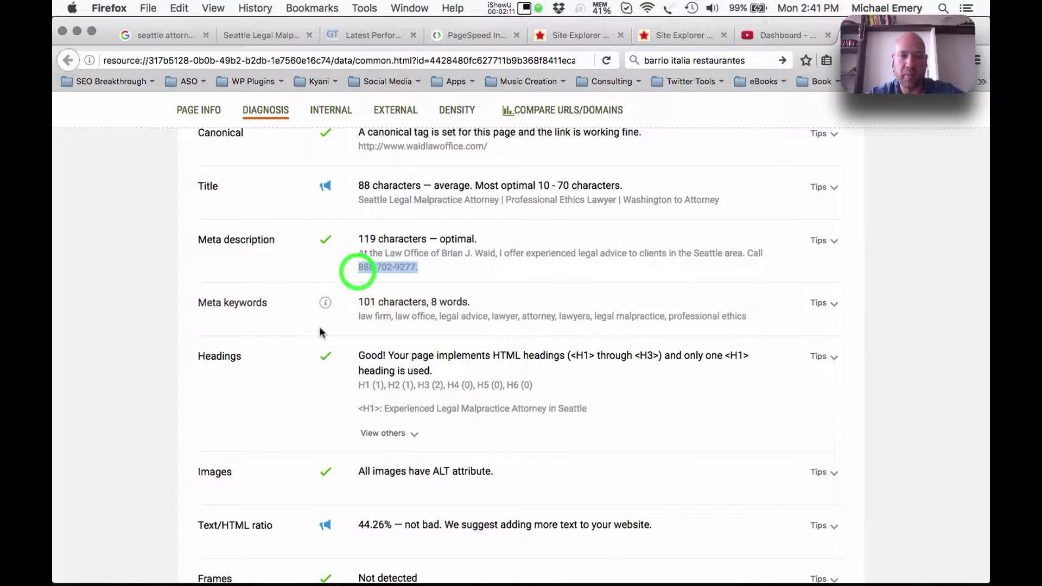
Step: Highlight the full list of meta keywords in the audit
{"action": "scroll", "coordinate": [358, 284], "scroll_direction": "down", "scroll_amount": 3}
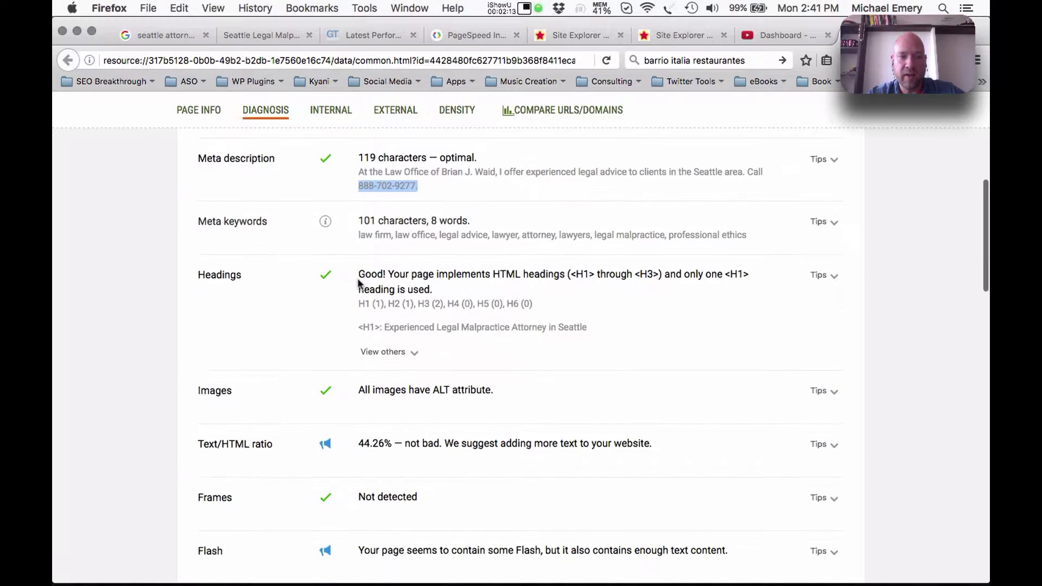
{"action": "left_click_drag", "start_coordinate": [357, 234], "coordinate": [746, 234]}
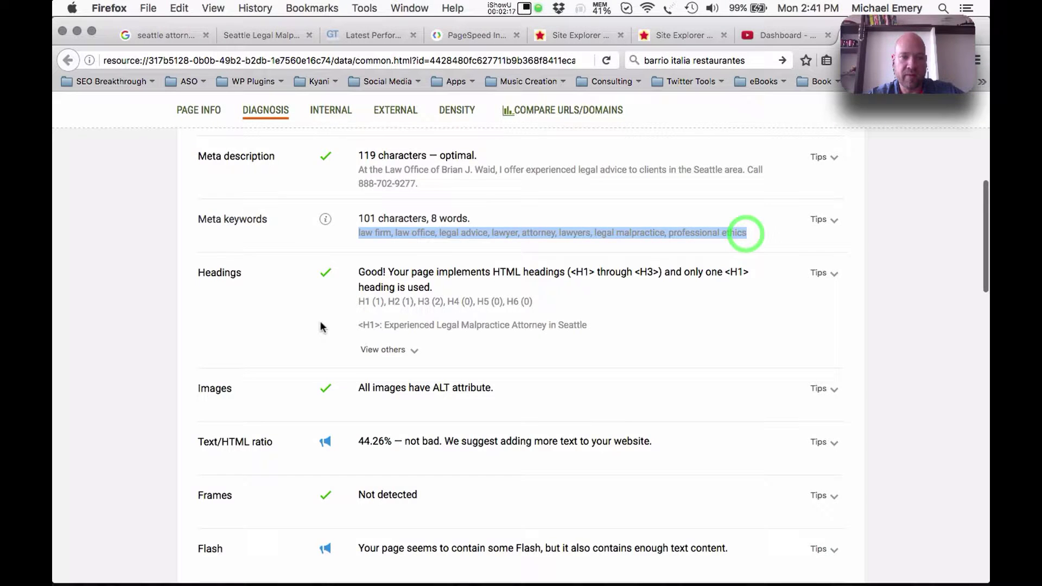
{"action": "scroll", "coordinate": [326, 317], "scroll_direction": "down", "scroll_amount": 2}
Step: Expand the Headings result and highlight the H1, H2 and 'Timely and Personalized Assistance' H3 lines
{"action": "left_click", "coordinate": [392, 281]}
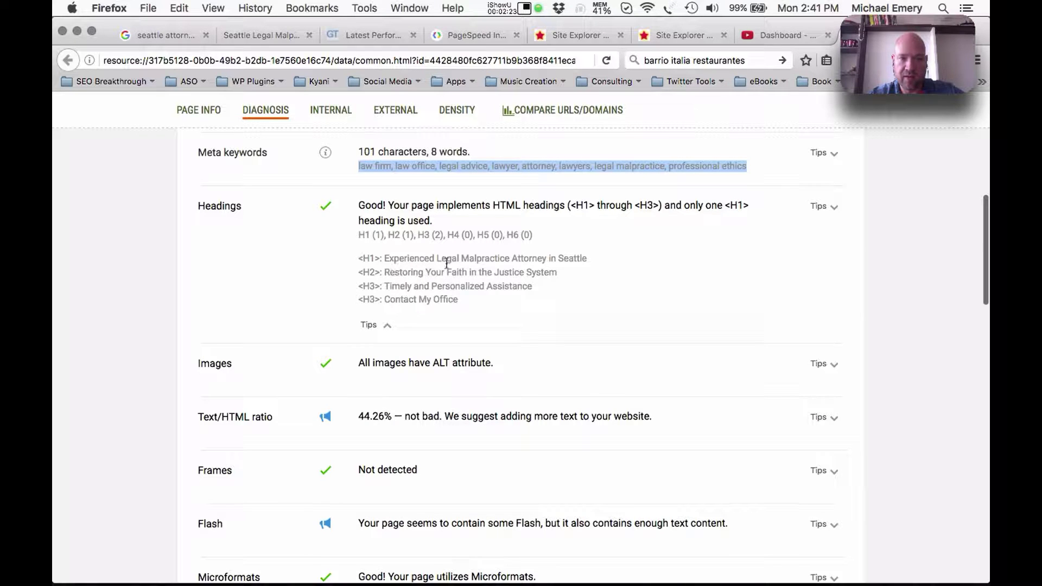
{"action": "left_click_drag", "start_coordinate": [461, 258], "coordinate": [601, 264]}
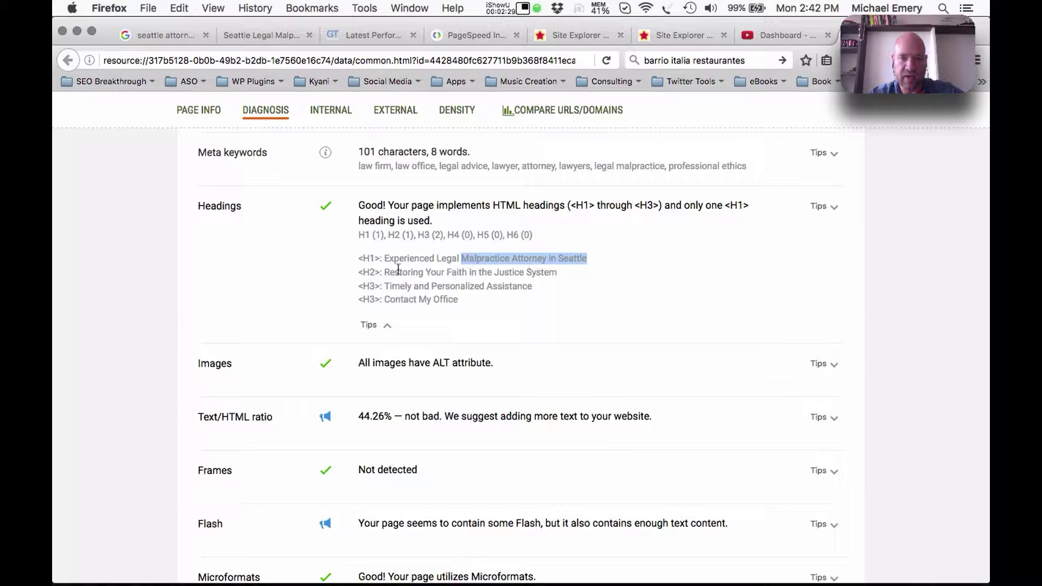
{"action": "left_click", "coordinate": [564, 276]}
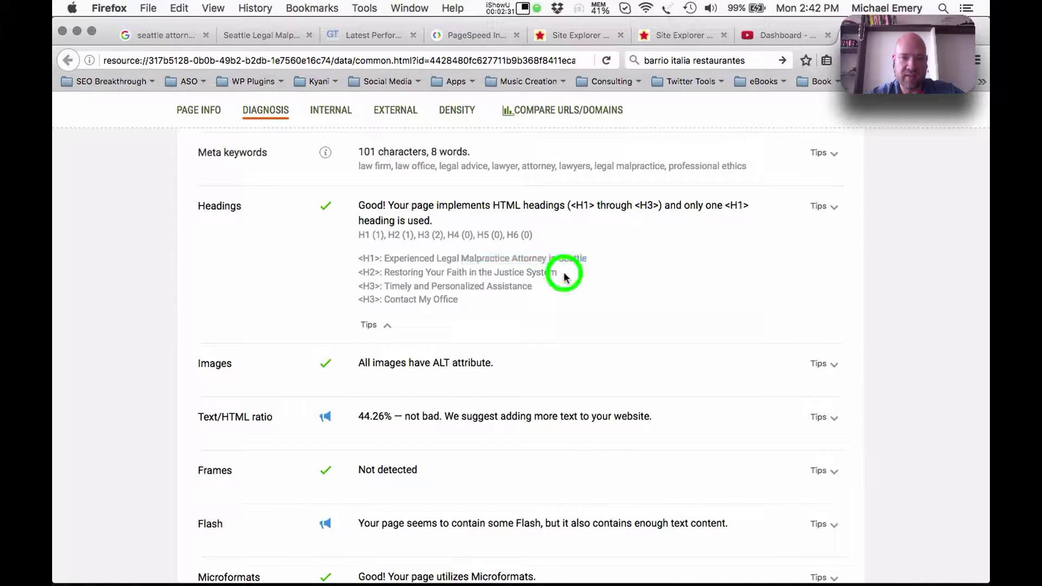
{"action": "left_click_drag", "start_coordinate": [565, 276], "coordinate": [353, 280]}
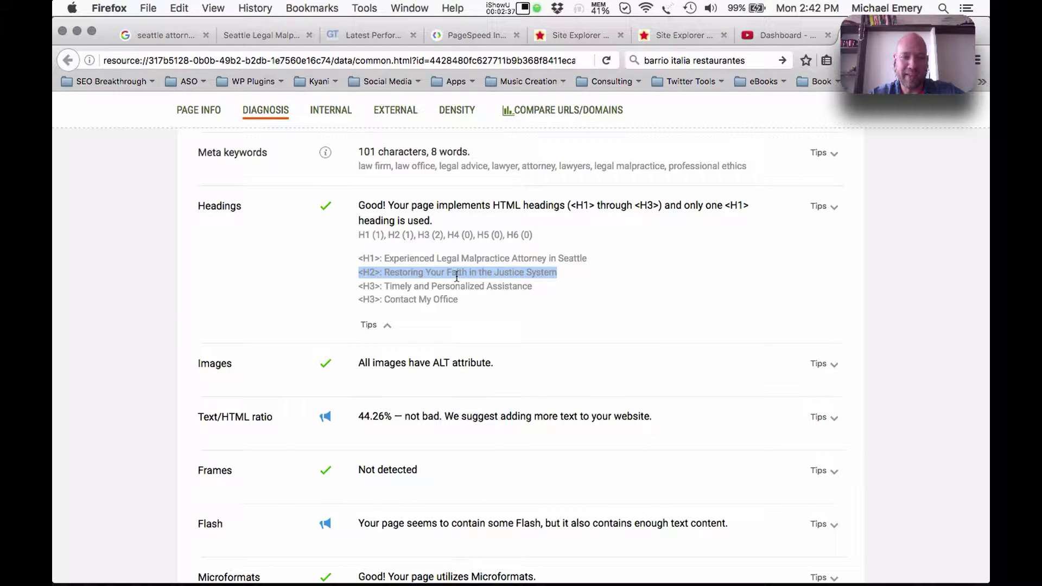
{"action": "left_click", "coordinate": [535, 275]}
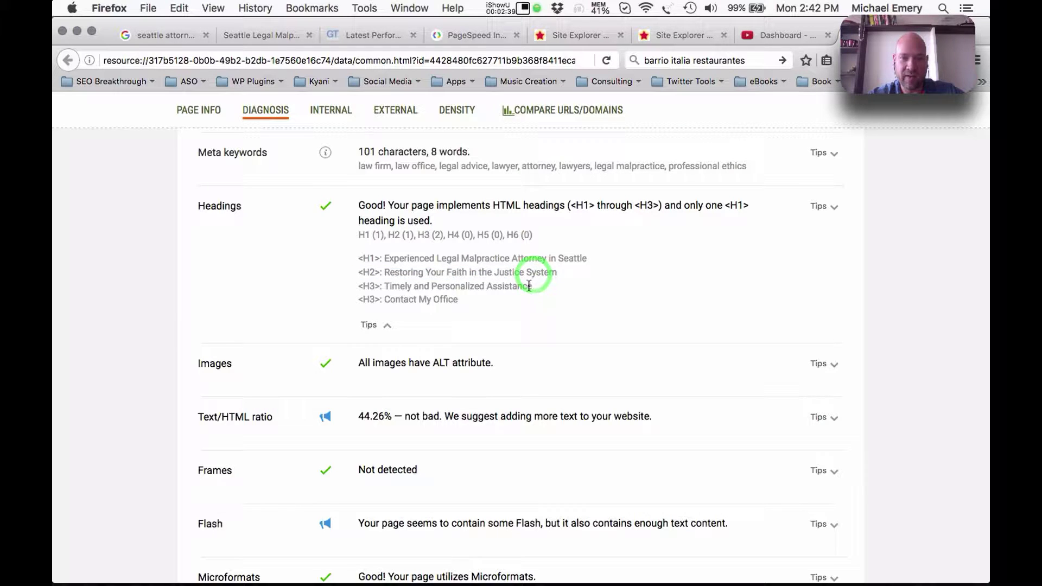
{"action": "left_click_drag", "start_coordinate": [540, 292], "coordinate": [358, 289]}
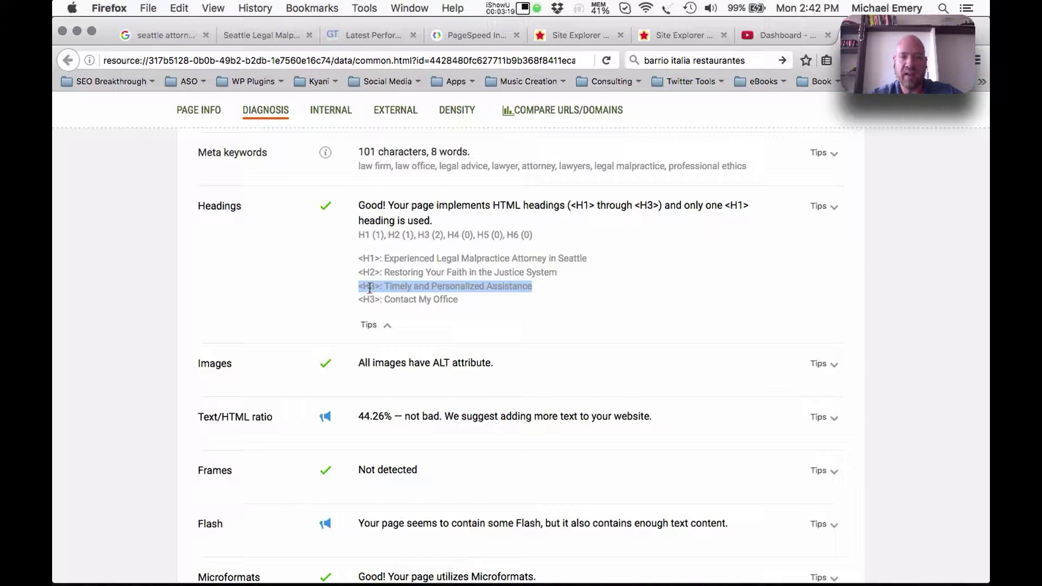
{"action": "left_click", "coordinate": [413, 288]}
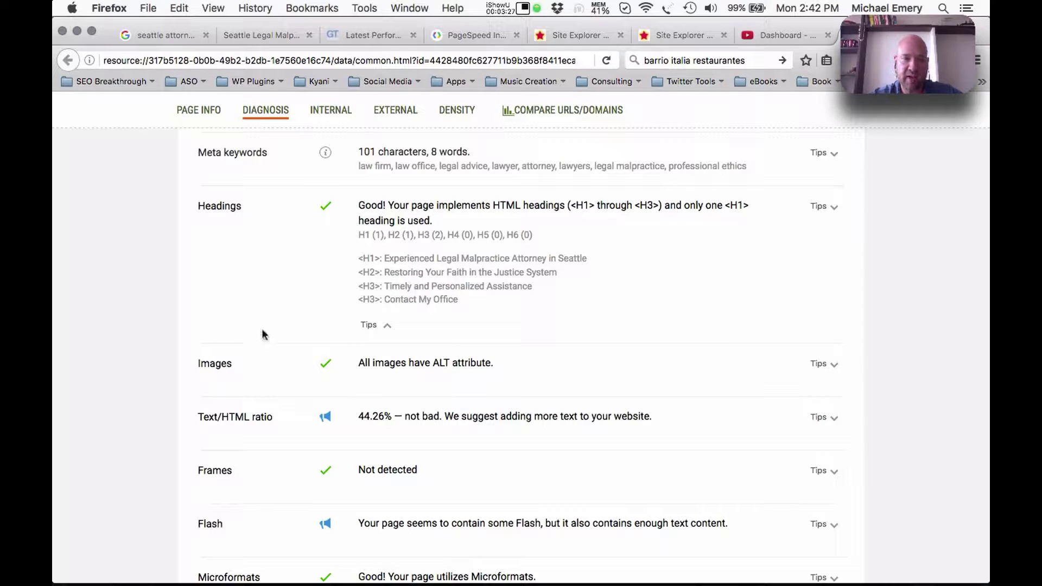
{"action": "scroll", "coordinate": [249, 337], "scroll_direction": "down", "scroll_amount": 1}
{"action": "left_click", "coordinate": [273, 295]}
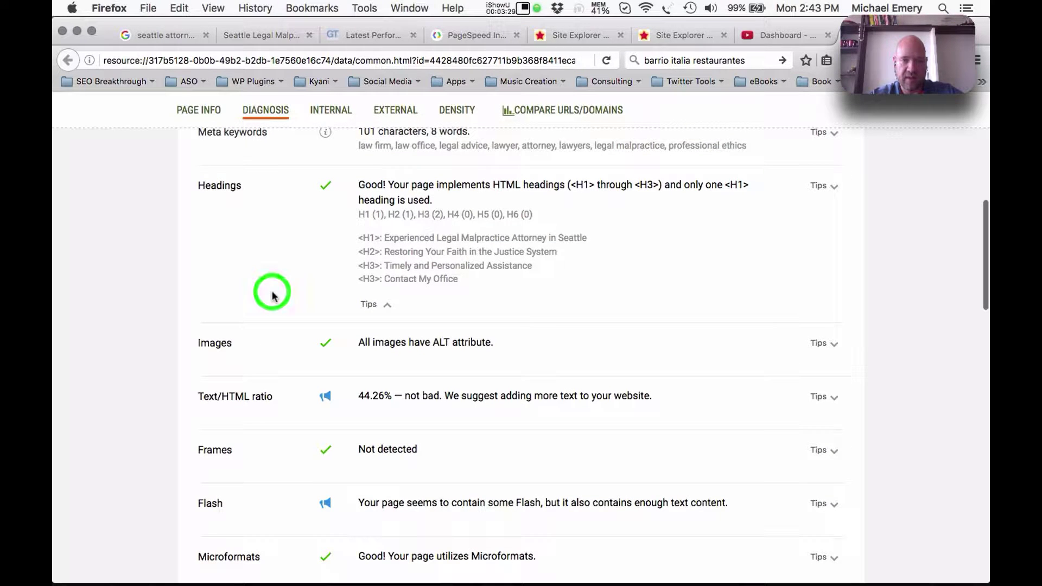
{"action": "right_click", "coordinate": [345, 252]}
Step: Dismiss the context menu and highlight the H2 and first H3 heading lines
{"action": "left_click", "coordinate": [324, 242]}
{"action": "left_click", "coordinate": [358, 248]}
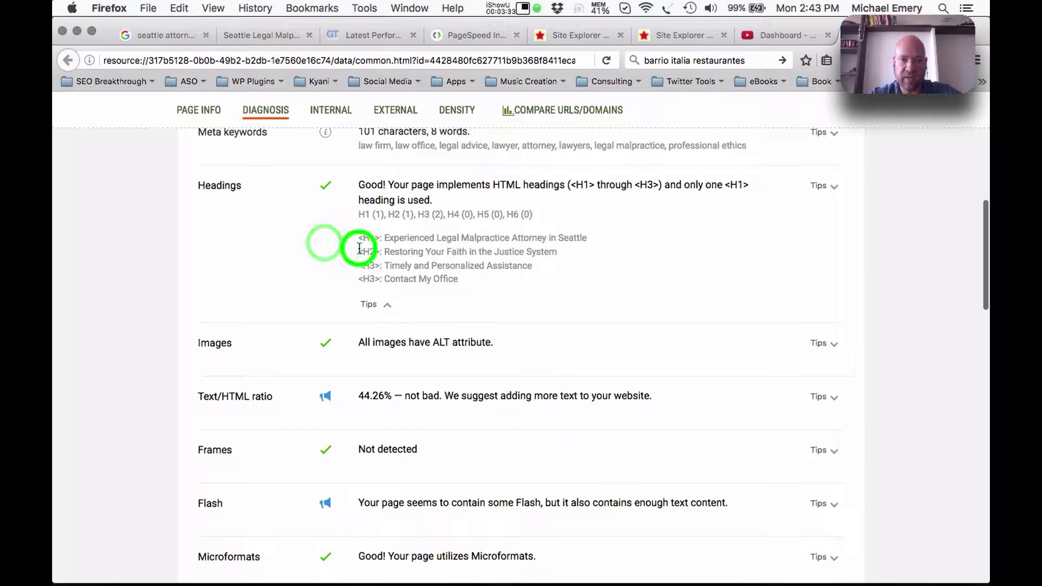
{"action": "left_click_drag", "start_coordinate": [359, 248], "coordinate": [543, 269]}
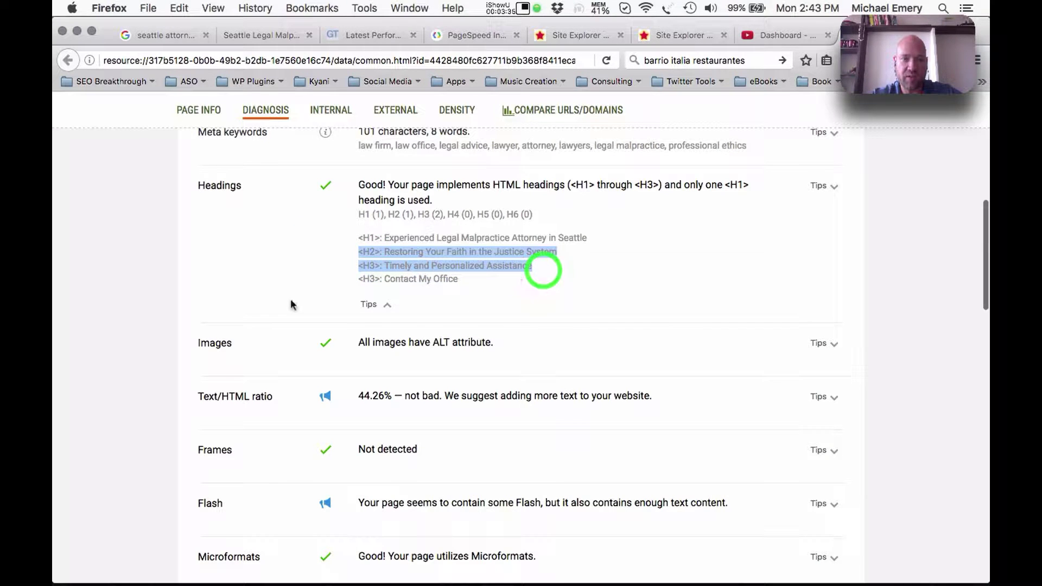
Step: Scroll through the Mobile and Site compliance checks, then close the SEOquake audit with Cmd+W
{"action": "scroll", "coordinate": [290, 304], "scroll_direction": "down", "scroll_amount": 10}
{"action": "left_click", "coordinate": [287, 299]}
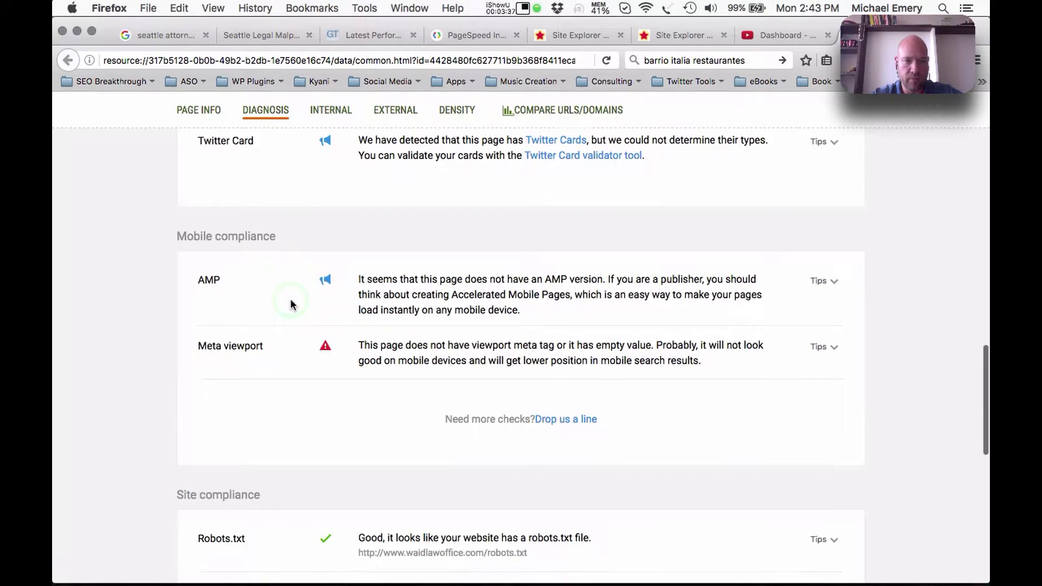
{"action": "scroll", "coordinate": [291, 303], "scroll_direction": "down", "scroll_amount": 9}
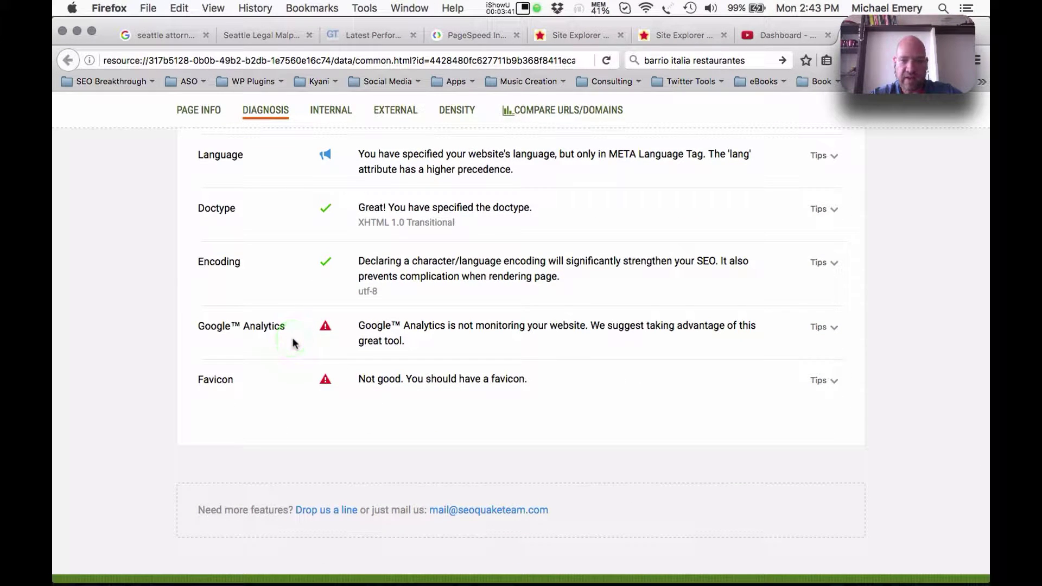
{"action": "left_click", "coordinate": [291, 383]}
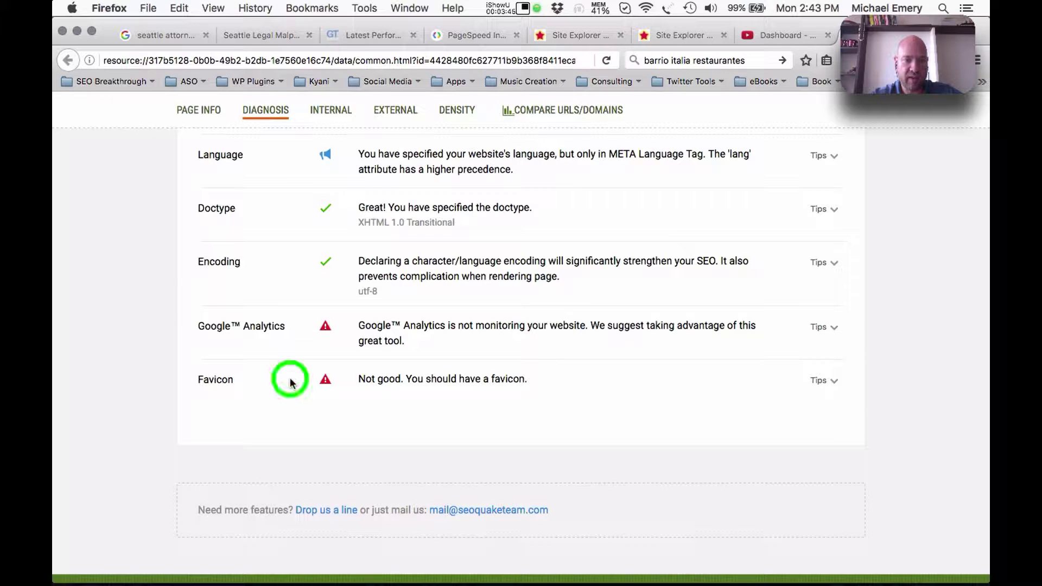
{"action": "scroll", "coordinate": [291, 383], "scroll_direction": "up", "scroll_amount": 1}
{"action": "scroll", "coordinate": [291, 383], "scroll_direction": "up", "scroll_amount": 20}
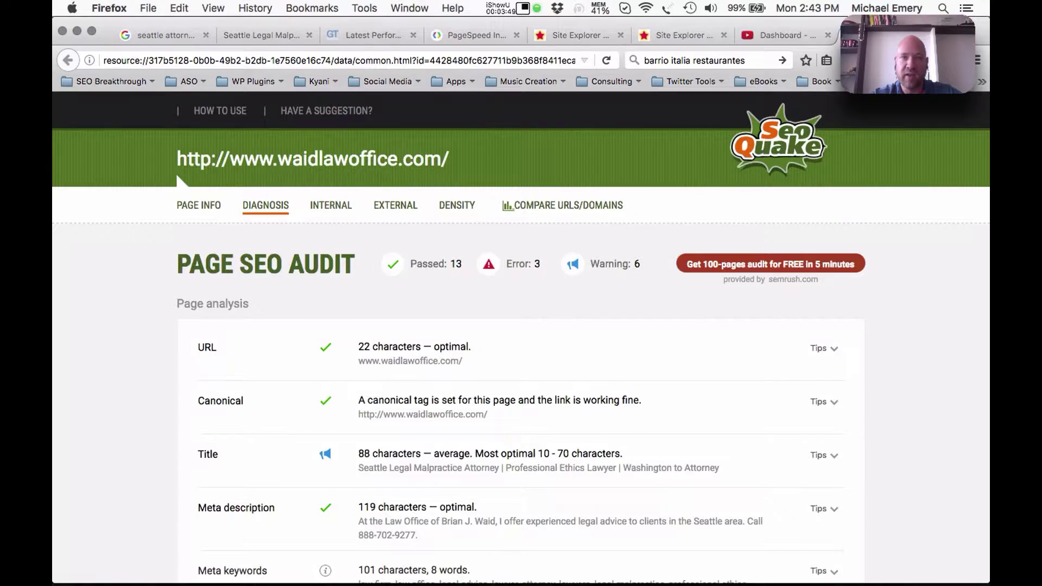
{"action": "key", "text": "super+w"}
Step: Return to the GTmetrix report and highlight the 1.0s load time and 221KB page size
{"action": "left_click", "coordinate": [396, 37]}
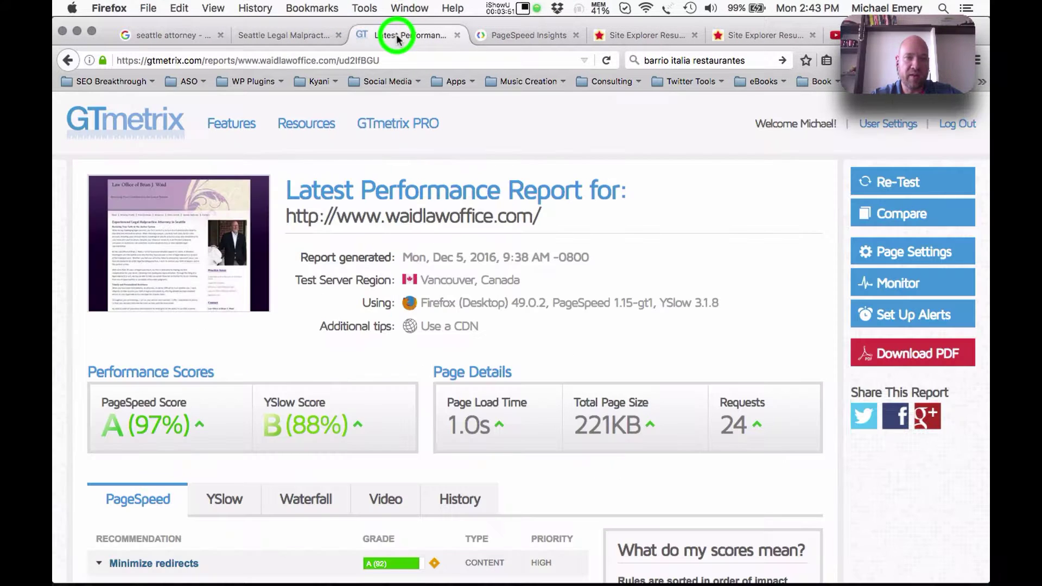
{"action": "scroll", "coordinate": [227, 392], "scroll_direction": "down", "scroll_amount": 3}
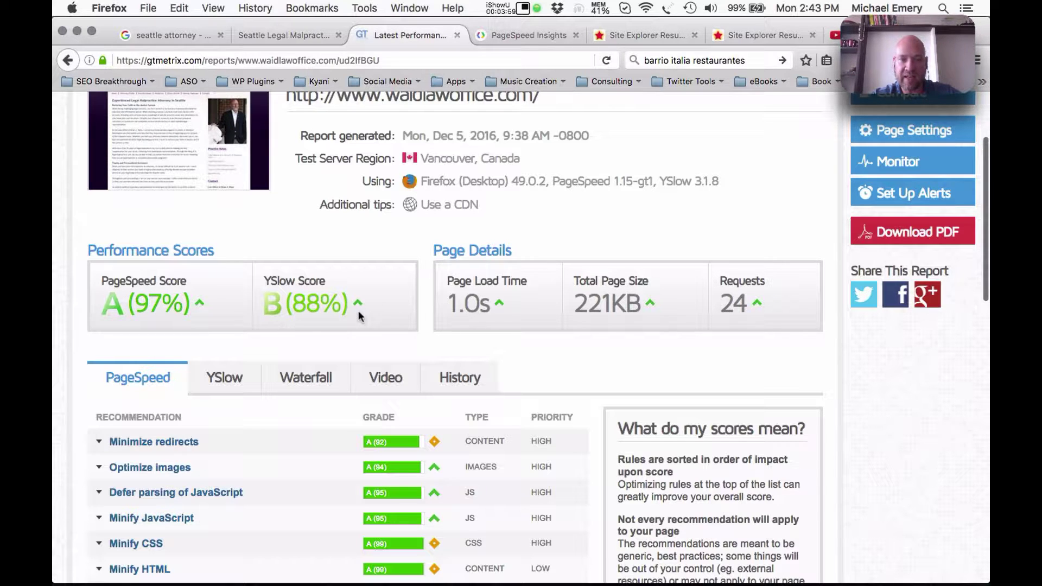
{"action": "left_click_drag", "start_coordinate": [448, 303], "coordinate": [489, 303]}
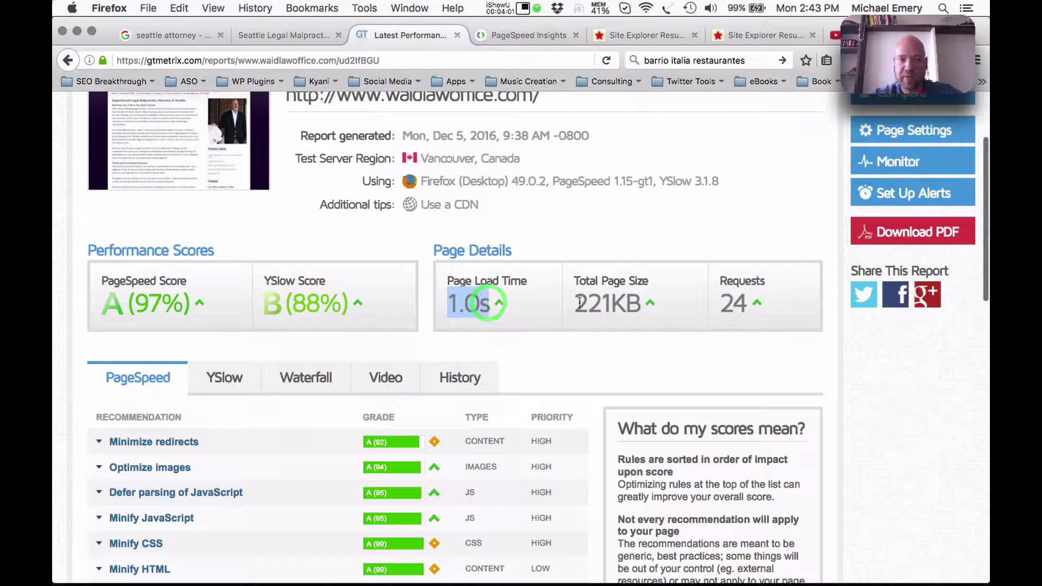
{"action": "left_click_drag", "start_coordinate": [575, 304], "coordinate": [637, 307]}
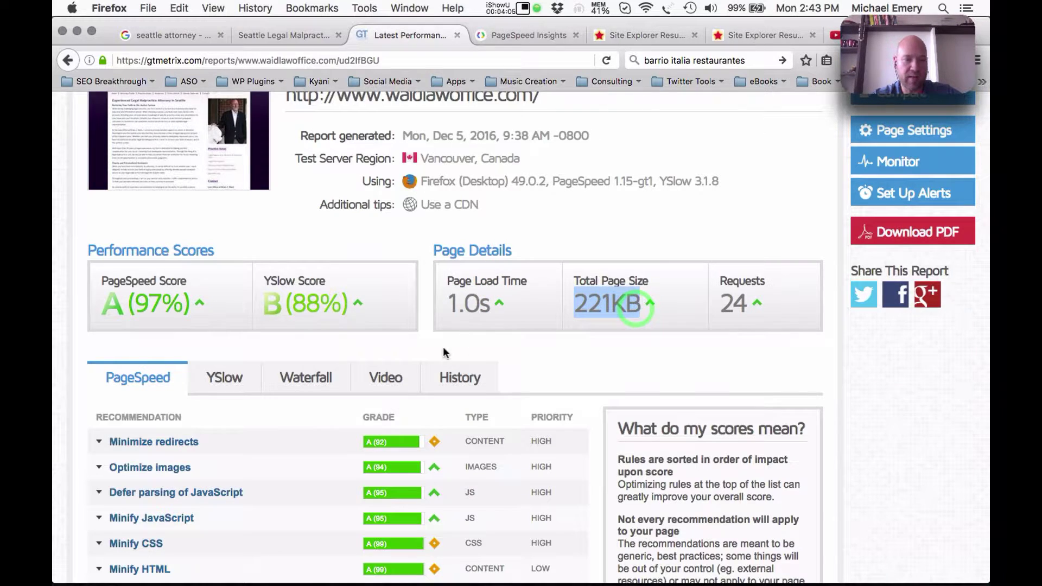
Step: Show the YSlow recommendations, led by the CDN check graded F (0)
{"action": "scroll", "coordinate": [443, 346], "scroll_direction": "down", "scroll_amount": 3}
{"action": "scroll", "coordinate": [438, 348], "scroll_direction": "up", "scroll_amount": 5}
{"action": "left_click", "coordinate": [218, 489]}
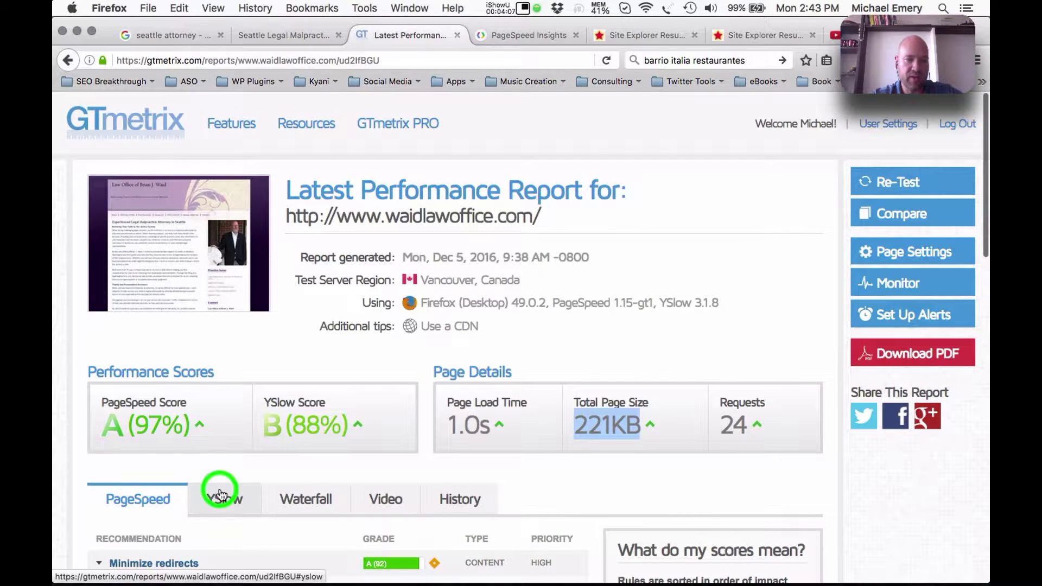
{"action": "scroll", "coordinate": [315, 352], "scroll_direction": "down", "scroll_amount": 1}
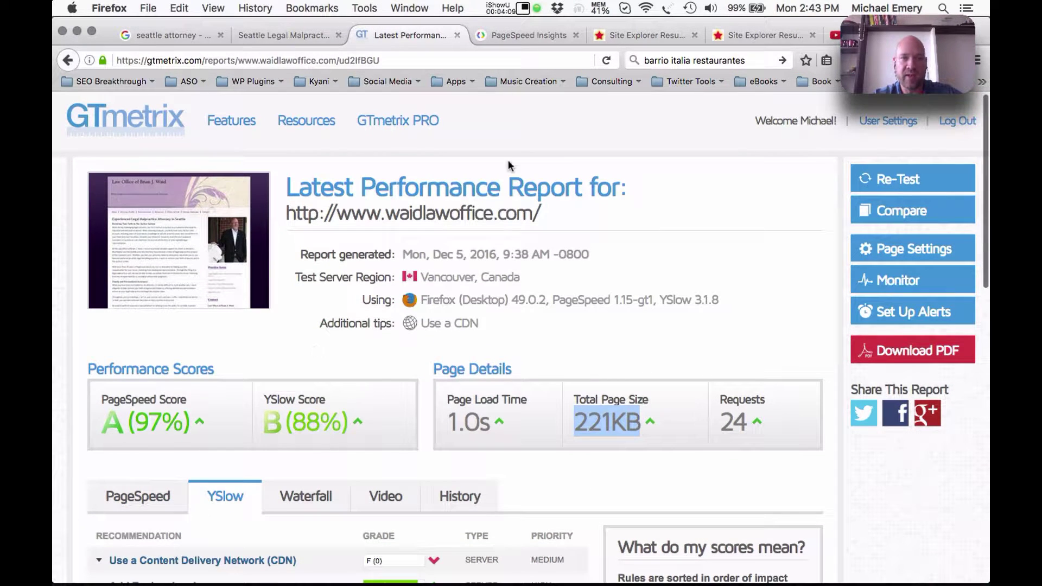
Step: Open the PageSpeed Insights mobile results (71/100) and highlight the render-blocking JavaScript and CSS item
{"action": "left_click", "coordinate": [509, 36]}
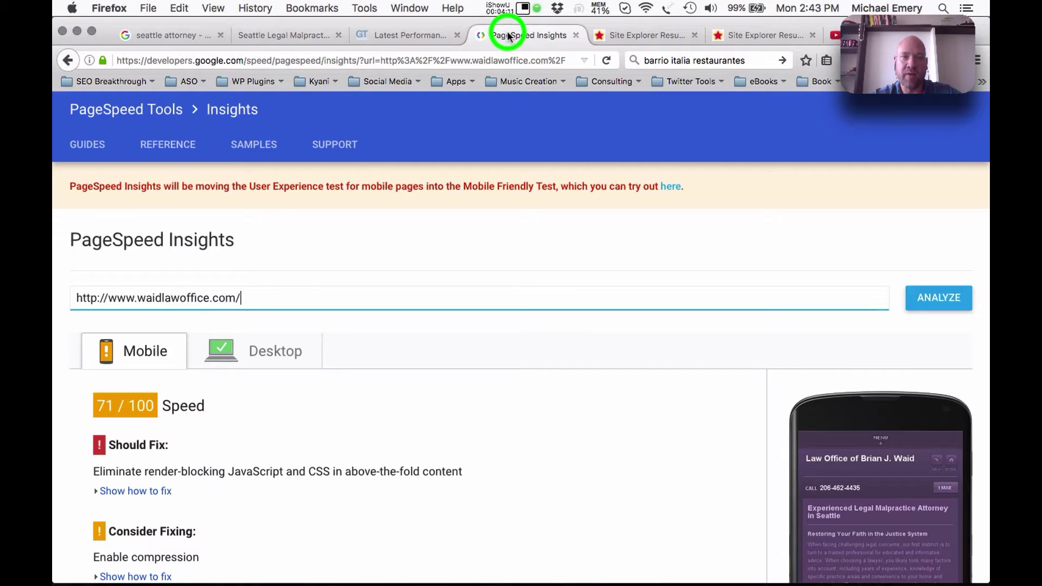
{"action": "scroll", "coordinate": [454, 374], "scroll_direction": "down", "scroll_amount": 3}
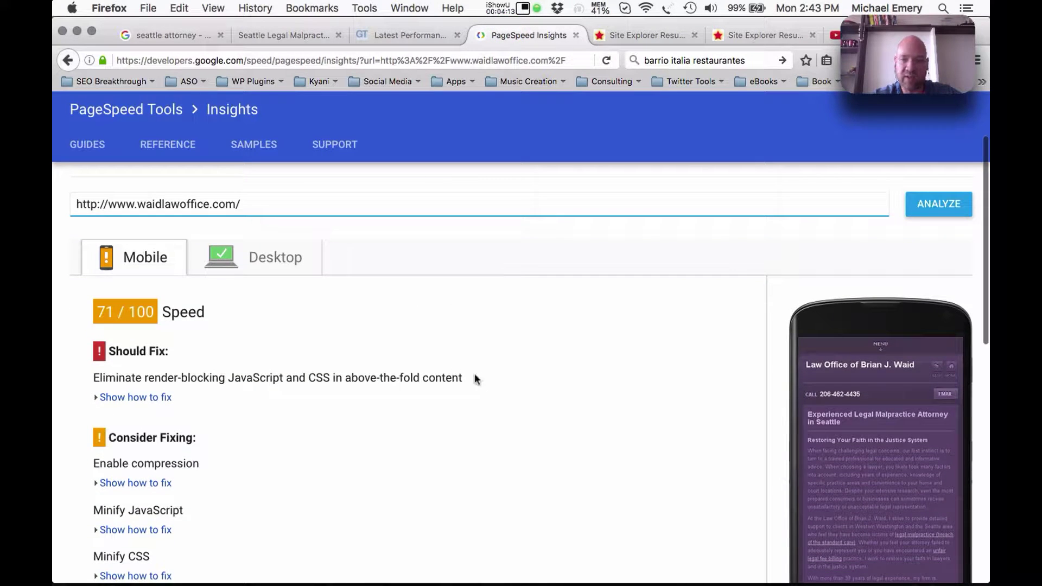
{"action": "scroll", "coordinate": [481, 376], "scroll_direction": "down", "scroll_amount": 3}
{"action": "scroll", "coordinate": [480, 376], "scroll_direction": "up", "scroll_amount": 3}
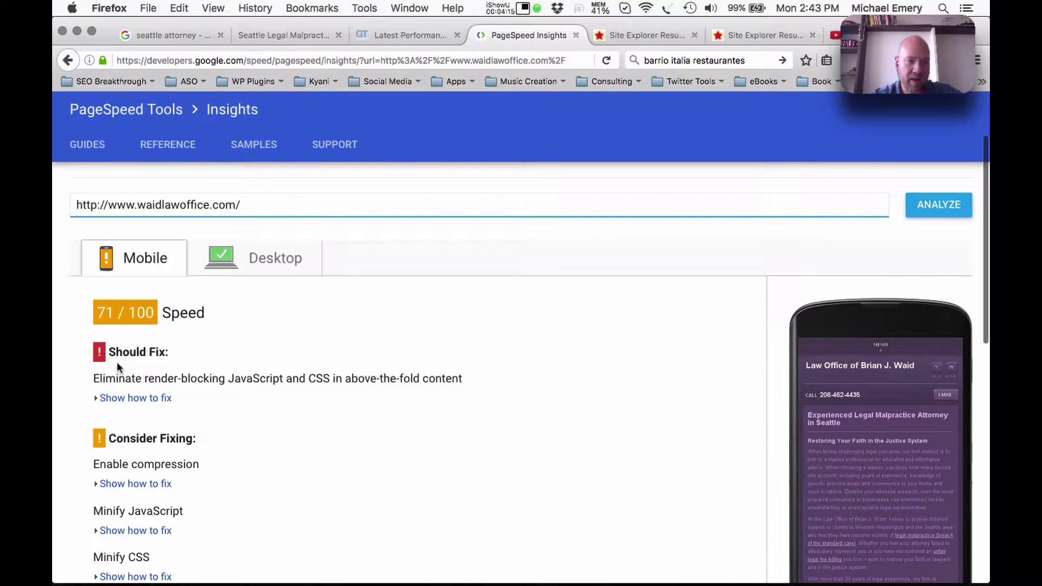
{"action": "left_click_drag", "start_coordinate": [93, 382], "coordinate": [467, 374]}
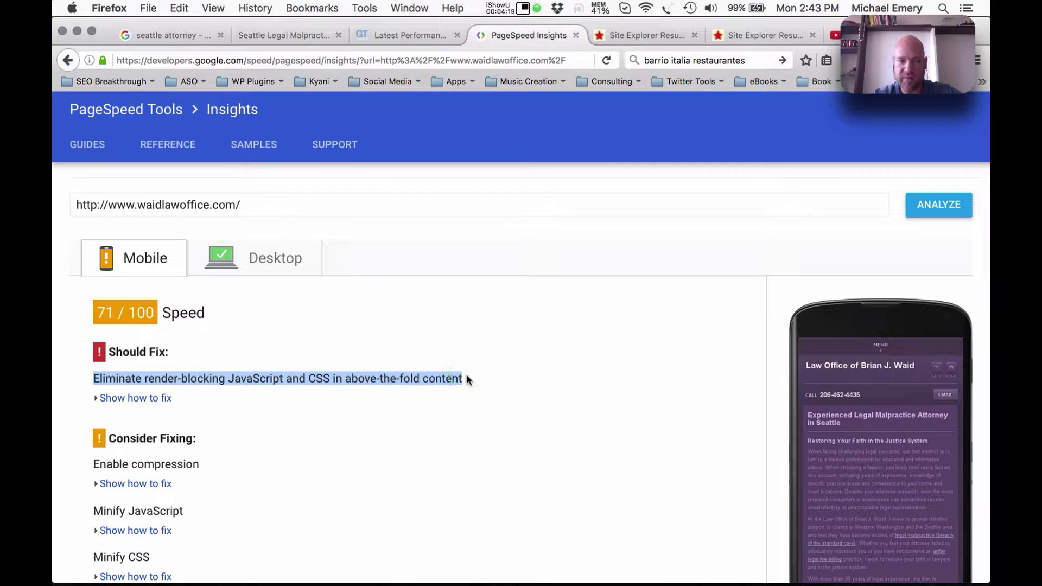
{"action": "scroll", "coordinate": [247, 415], "scroll_direction": "down", "scroll_amount": 2}
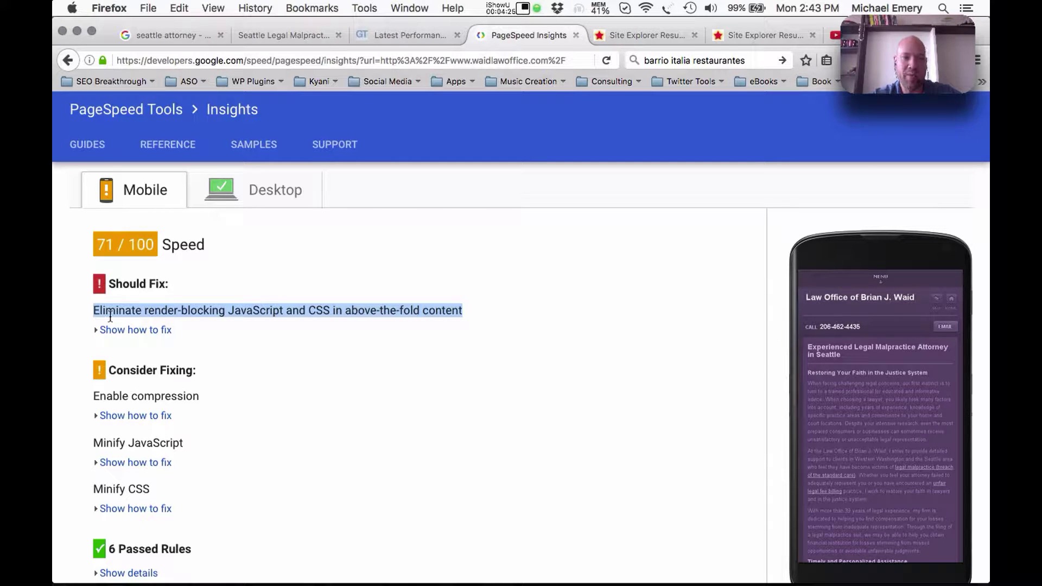
{"action": "left_click", "coordinate": [133, 310]}
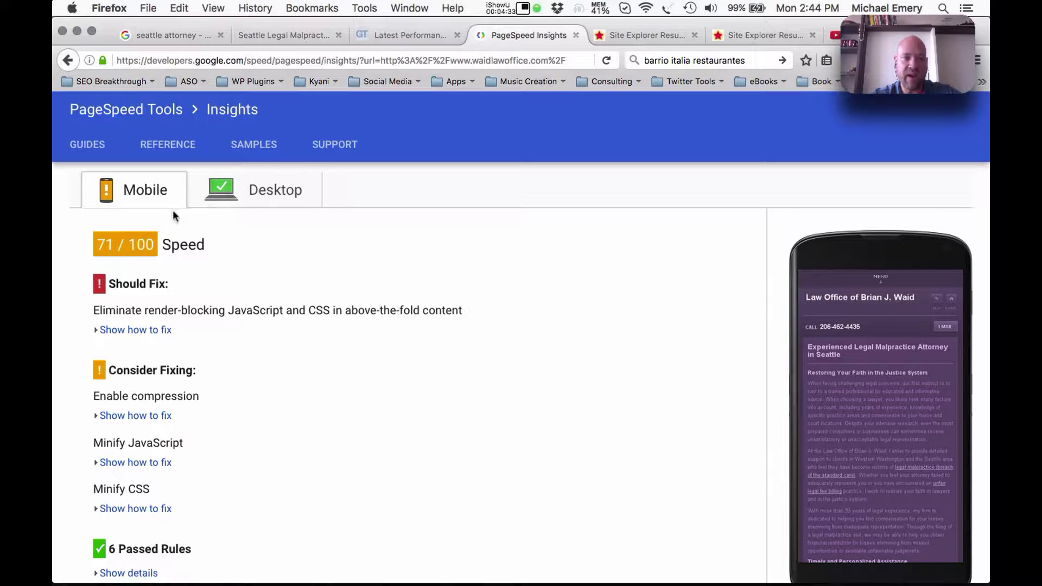
Step: Show the 90/100 desktop results and scroll through the suggestions summary
{"action": "left_click", "coordinate": [220, 200]}
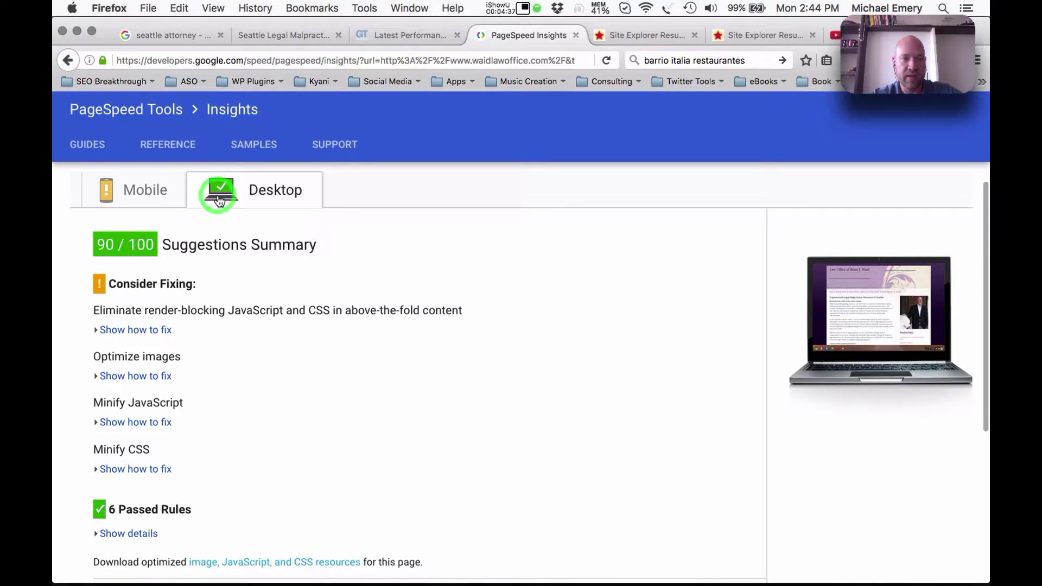
{"action": "scroll", "coordinate": [320, 456], "scroll_direction": "up", "scroll_amount": 2}
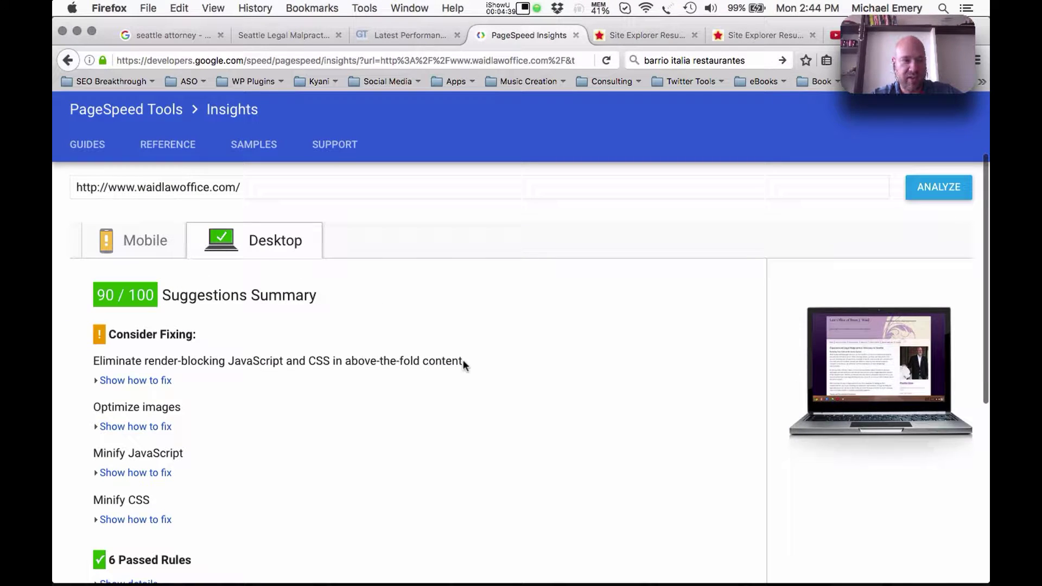
{"action": "scroll", "coordinate": [461, 363], "scroll_direction": "up", "scroll_amount": 2}
{"action": "scroll", "coordinate": [259, 512], "scroll_direction": "down", "scroll_amount": 2}
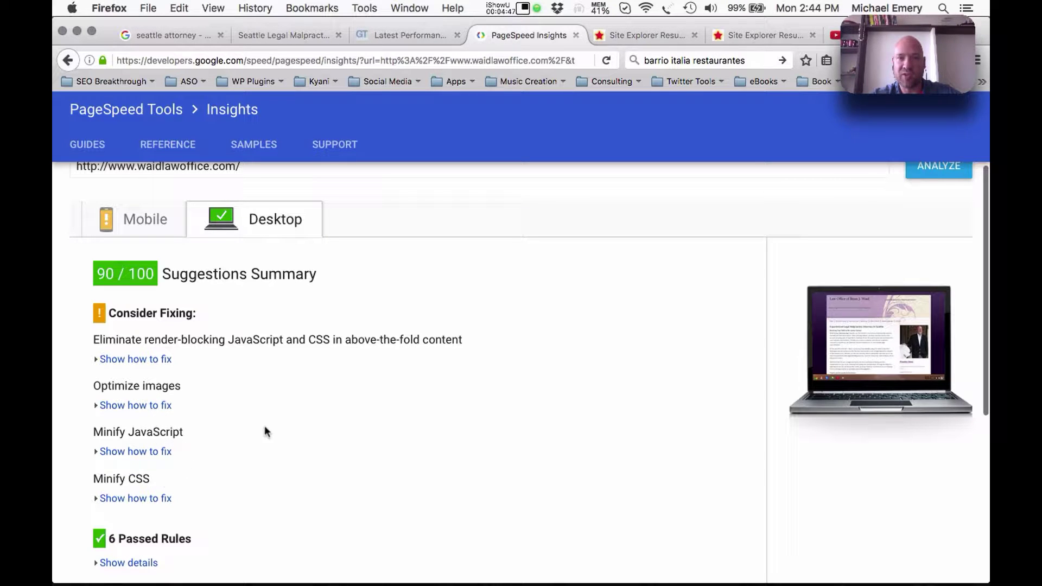
{"action": "scroll", "coordinate": [411, 302], "scroll_direction": "up", "scroll_amount": 2}
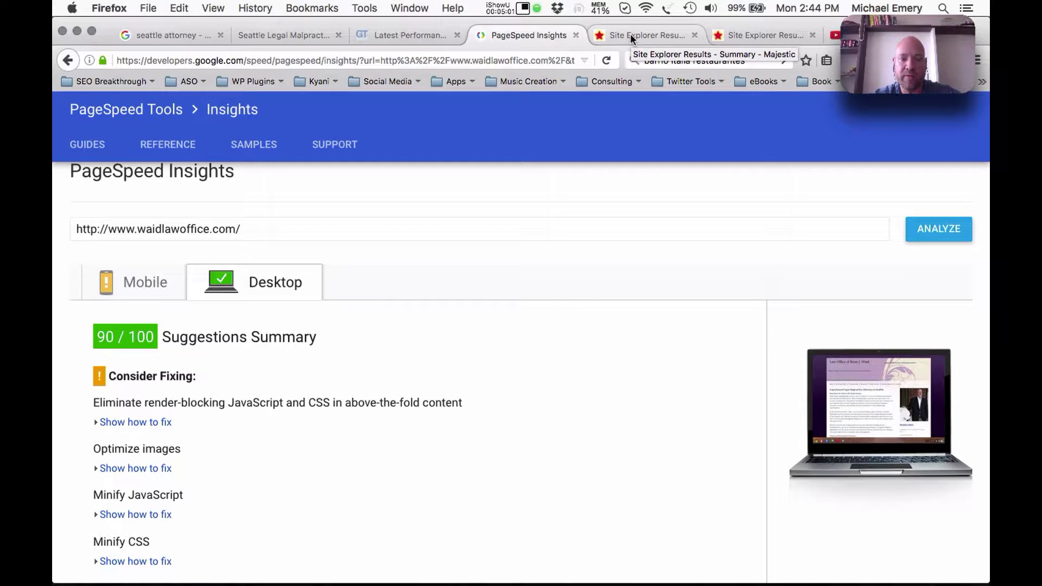
Step: Open Majestic Site Explorer and highlight the 480 external backlinks and 86 referring domains
{"action": "left_click", "coordinate": [630, 33]}
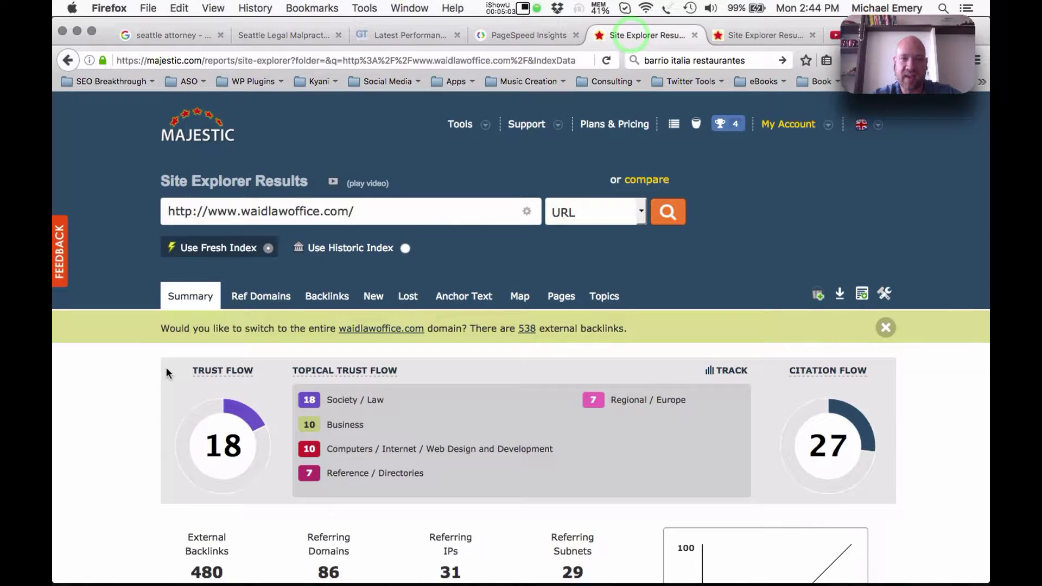
{"action": "scroll", "coordinate": [166, 369], "scroll_direction": "down", "scroll_amount": 3}
{"action": "scroll", "coordinate": [167, 371], "scroll_direction": "down", "scroll_amount": 1}
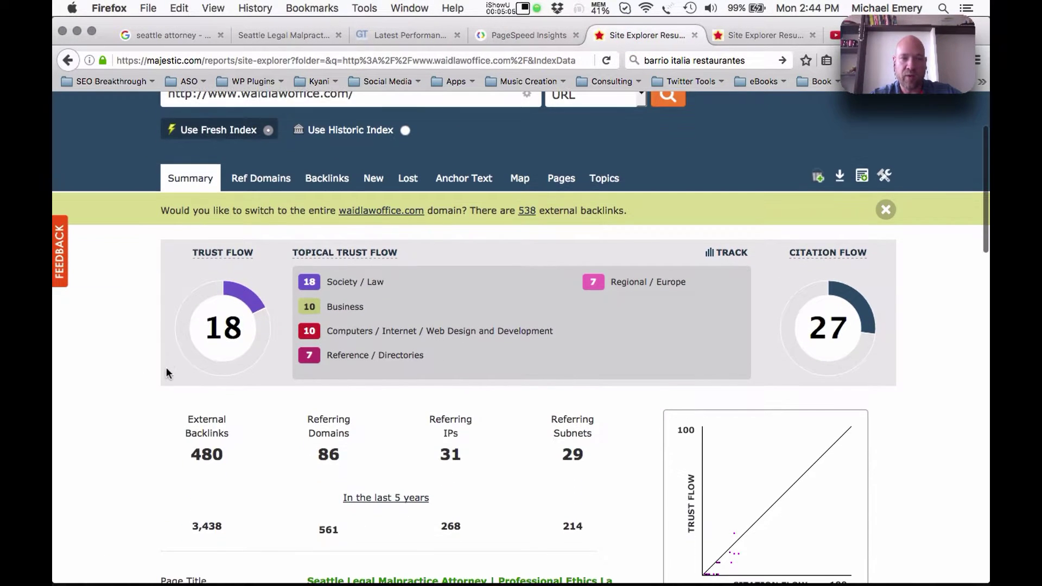
{"action": "scroll", "coordinate": [166, 369], "scroll_direction": "down", "scroll_amount": 1}
{"action": "scroll", "coordinate": [166, 369], "scroll_direction": "down", "scroll_amount": 2}
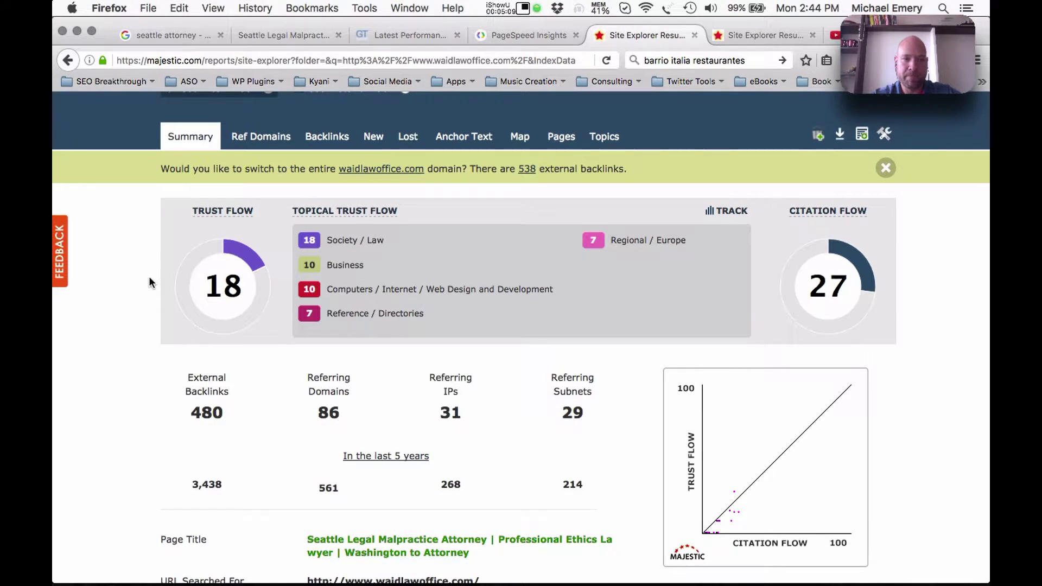
{"action": "scroll", "coordinate": [150, 279], "scroll_direction": "down", "scroll_amount": 2}
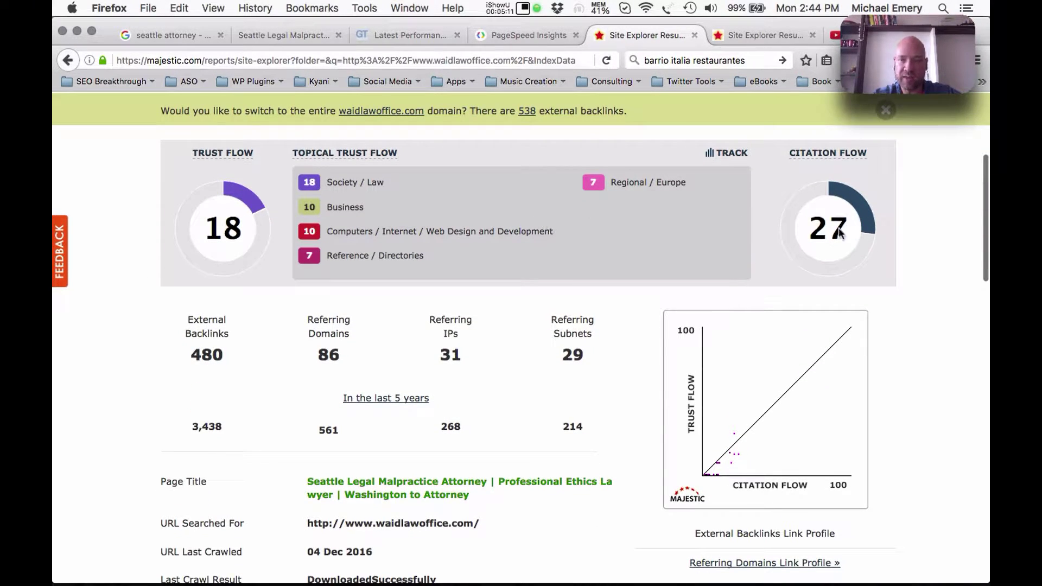
{"action": "left_click", "coordinate": [200, 359]}
{"action": "double_click", "coordinate": [224, 358]}
{"action": "scroll", "coordinate": [271, 339], "scroll_direction": "down", "scroll_amount": 1}
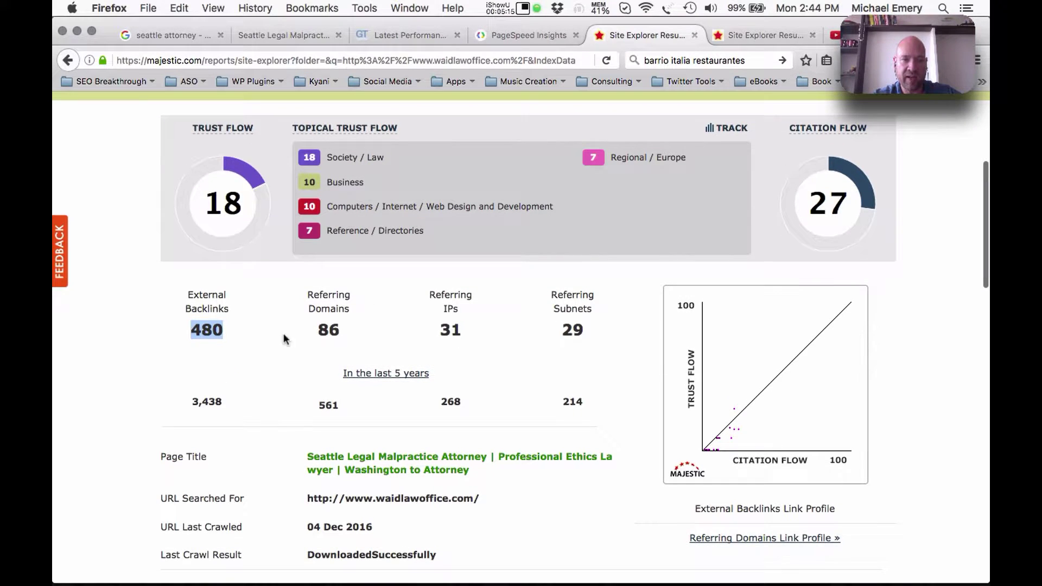
{"action": "left_click_drag", "start_coordinate": [305, 329], "coordinate": [339, 330]}
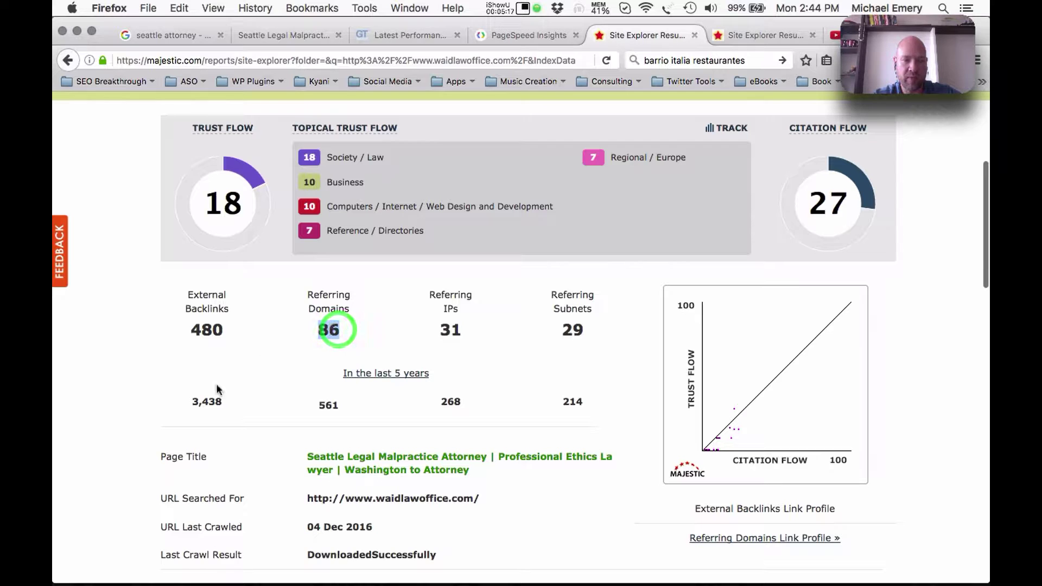
Step: Scroll through the rest of the report, back up to the Trust Flow 18 summary, clearing the highlight
{"action": "scroll", "coordinate": [216, 383], "scroll_direction": "down", "scroll_amount": 2}
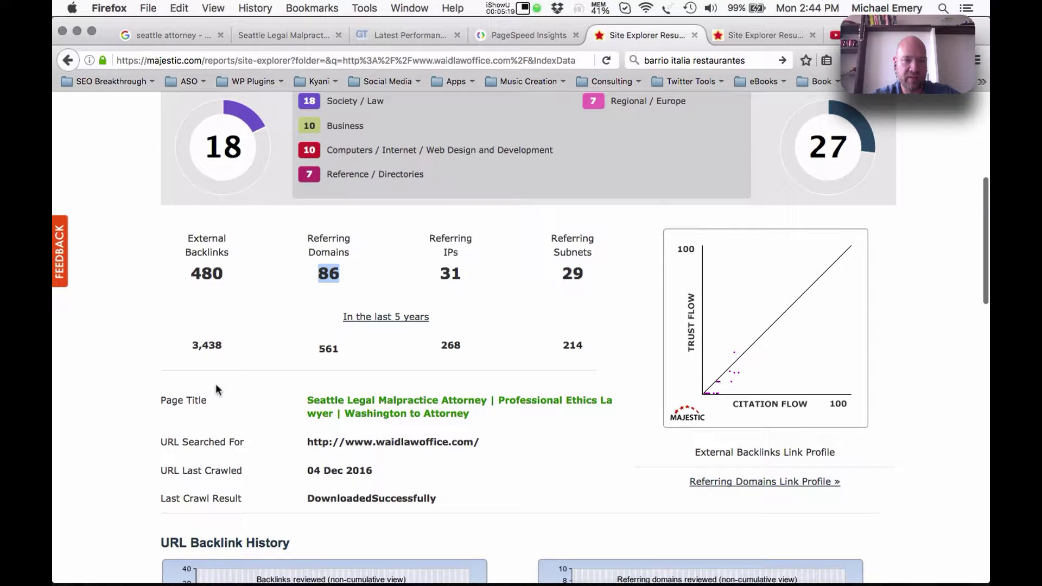
{"action": "scroll", "coordinate": [111, 353], "scroll_direction": "down", "scroll_amount": 3}
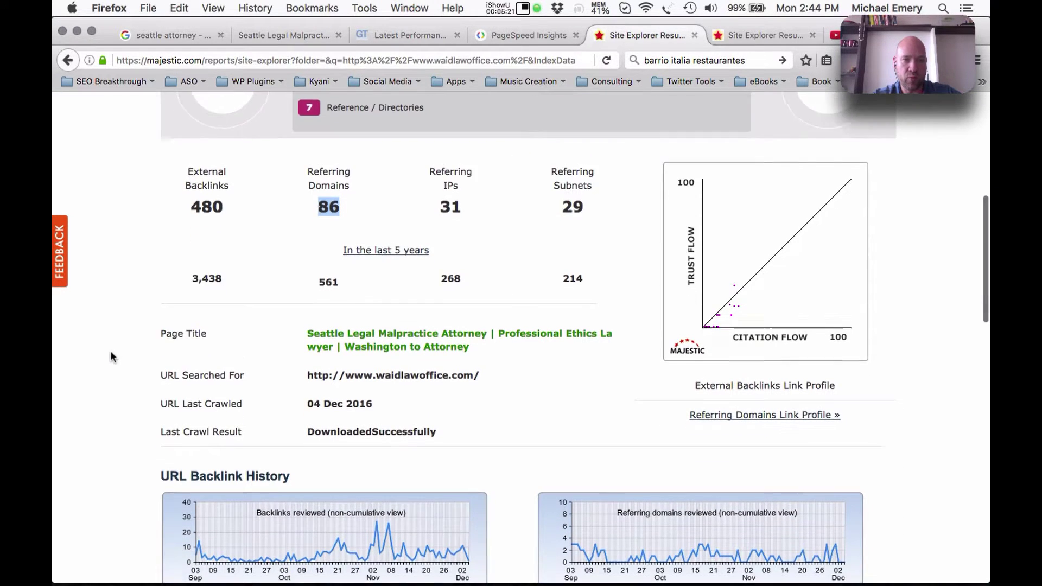
{"action": "scroll", "coordinate": [110, 357], "scroll_direction": "down", "scroll_amount": 2}
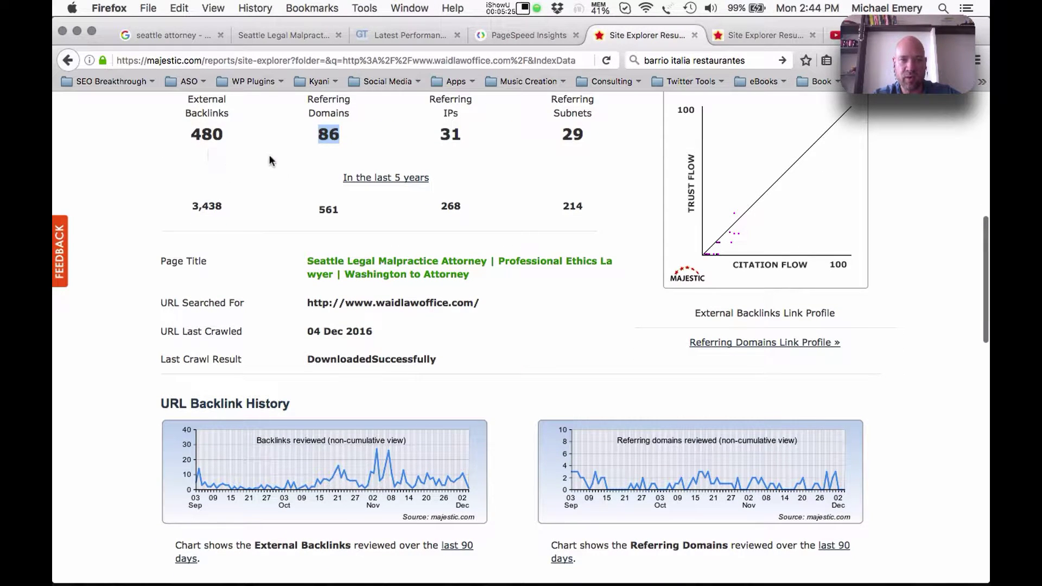
{"action": "scroll", "coordinate": [248, 151], "scroll_direction": "up", "scroll_amount": 1}
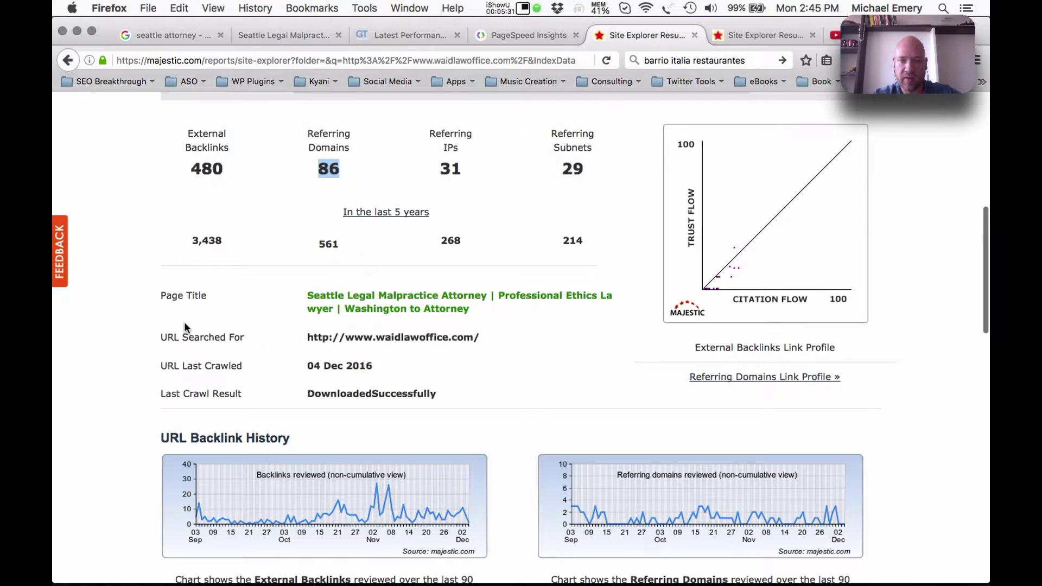
{"action": "scroll", "coordinate": [183, 321], "scroll_direction": "down", "scroll_amount": 10}
{"action": "mouse_move", "coordinate": [604, 358]}
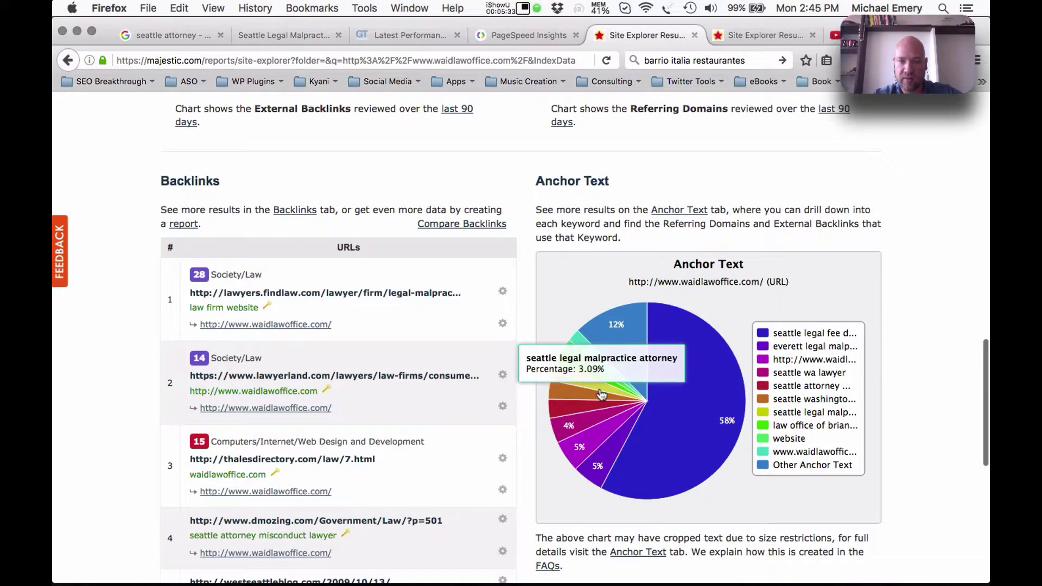
{"action": "mouse_move", "coordinate": [589, 434]}
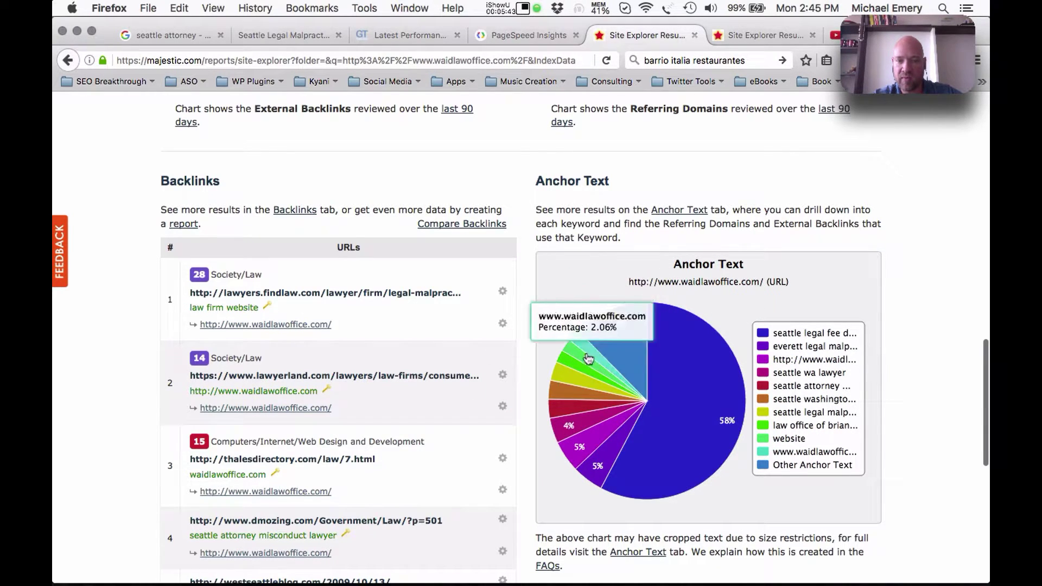
{"action": "scroll", "coordinate": [525, 471], "scroll_direction": "up", "scroll_amount": 15}
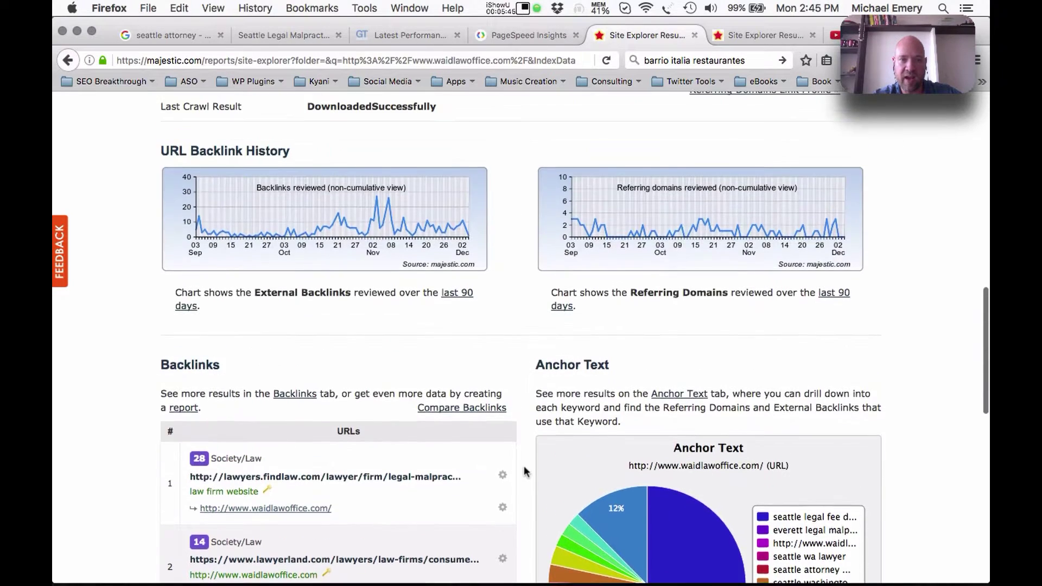
{"action": "scroll", "coordinate": [523, 471], "scroll_direction": "up", "scroll_amount": 1}
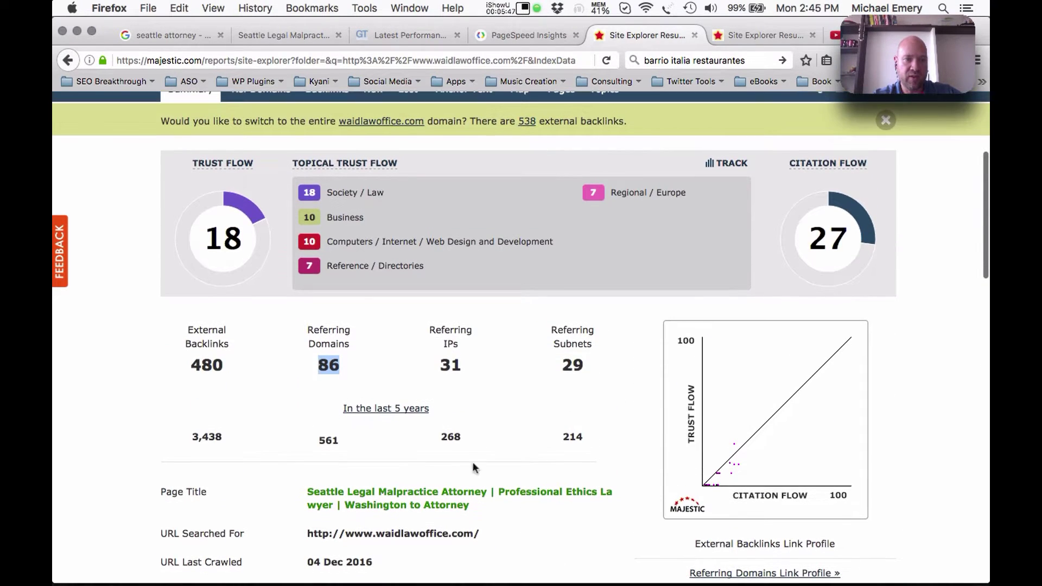
{"action": "left_click", "coordinate": [126, 270]}
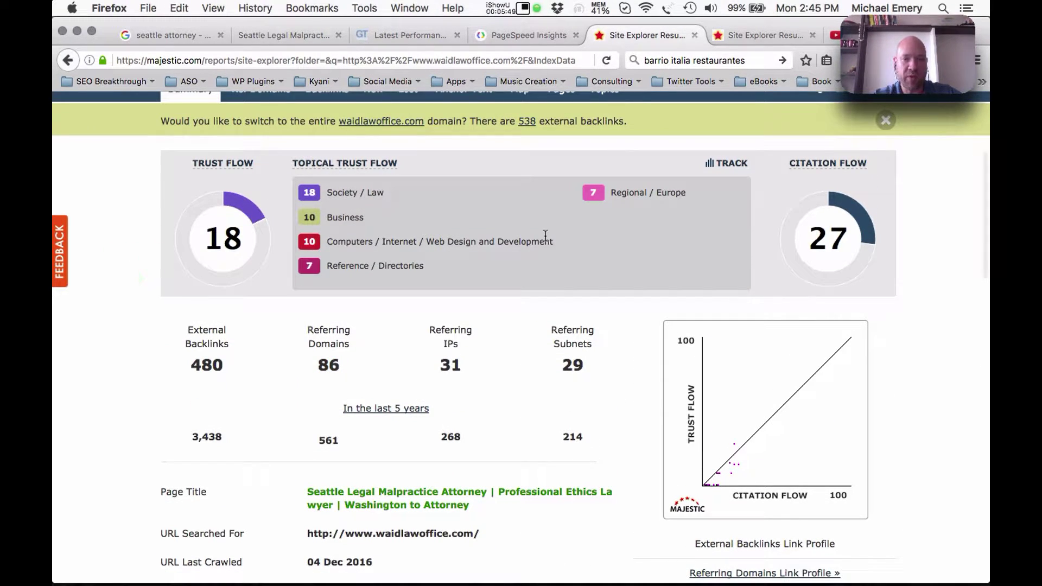
Step: Bring up google.com's Site Explorer summary showing Trust Flow 97 and Citation Flow 96
{"action": "left_click", "coordinate": [766, 35]}
{"action": "scroll", "coordinate": [227, 295], "scroll_direction": "up", "scroll_amount": 10}
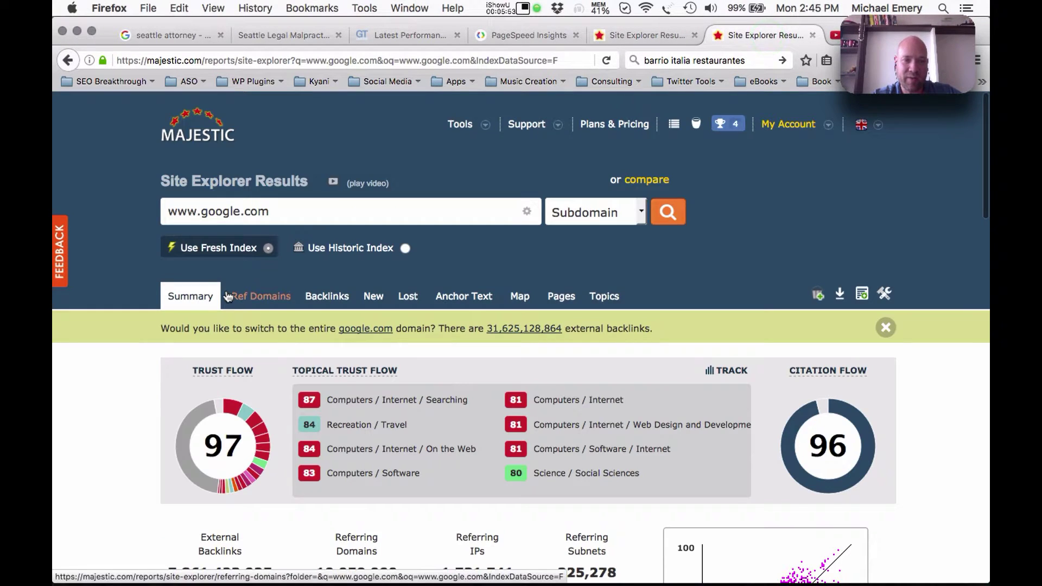
{"action": "scroll", "coordinate": [227, 295], "scroll_direction": "down", "scroll_amount": 5}
{"action": "scroll", "coordinate": [224, 288], "scroll_direction": "up", "scroll_amount": 3}
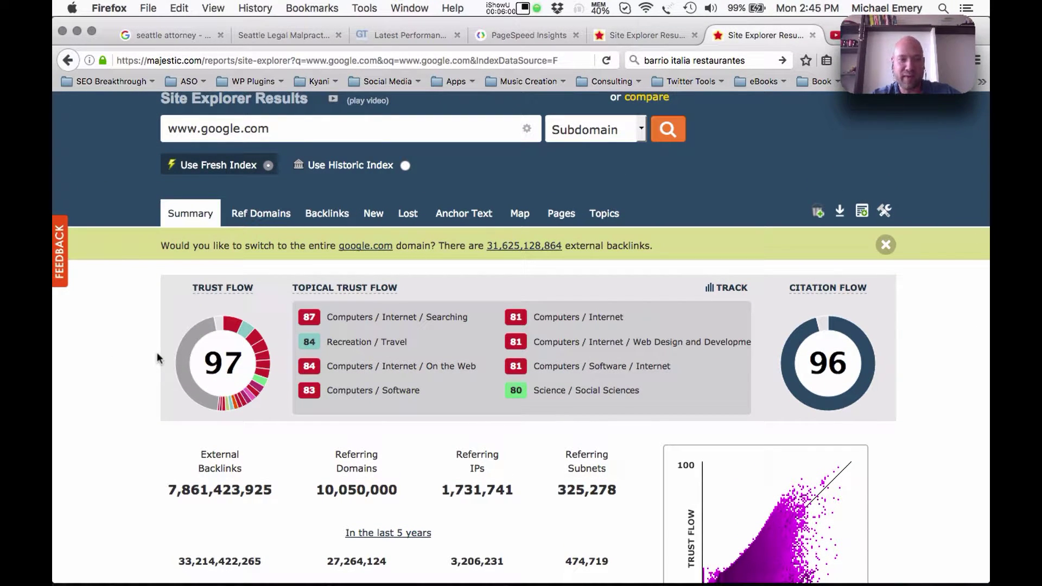
{"action": "scroll", "coordinate": [901, 363], "scroll_direction": "down", "scroll_amount": 4}
{"action": "scroll", "coordinate": [901, 362], "scroll_direction": "down", "scroll_amount": 1}
Step: Review google.com's Anchor Text pie, then return to the waidlawoffice.com report
{"action": "left_click", "coordinate": [887, 355]}
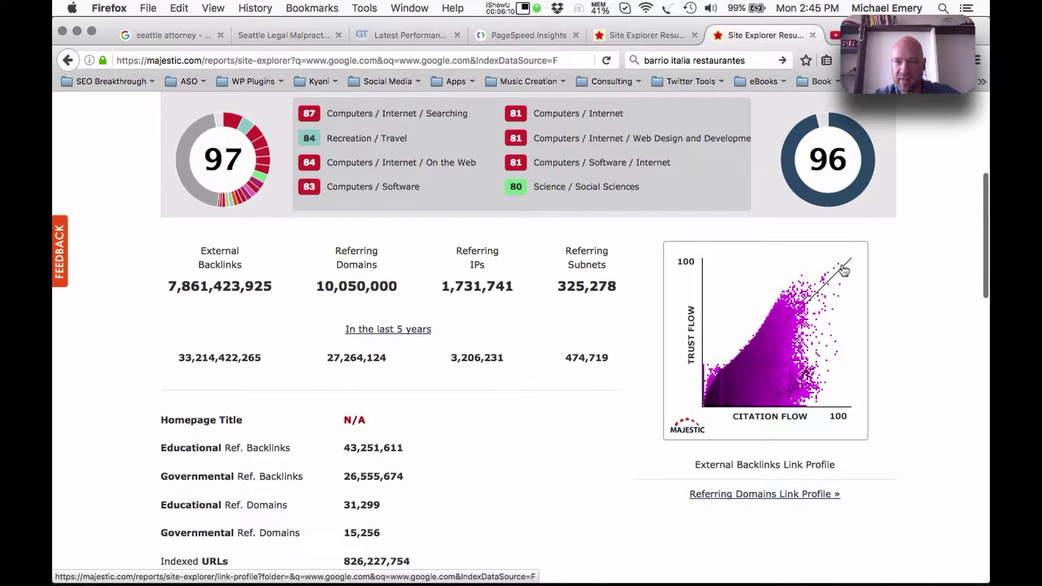
{"action": "scroll", "coordinate": [630, 408], "scroll_direction": "down", "scroll_amount": 12}
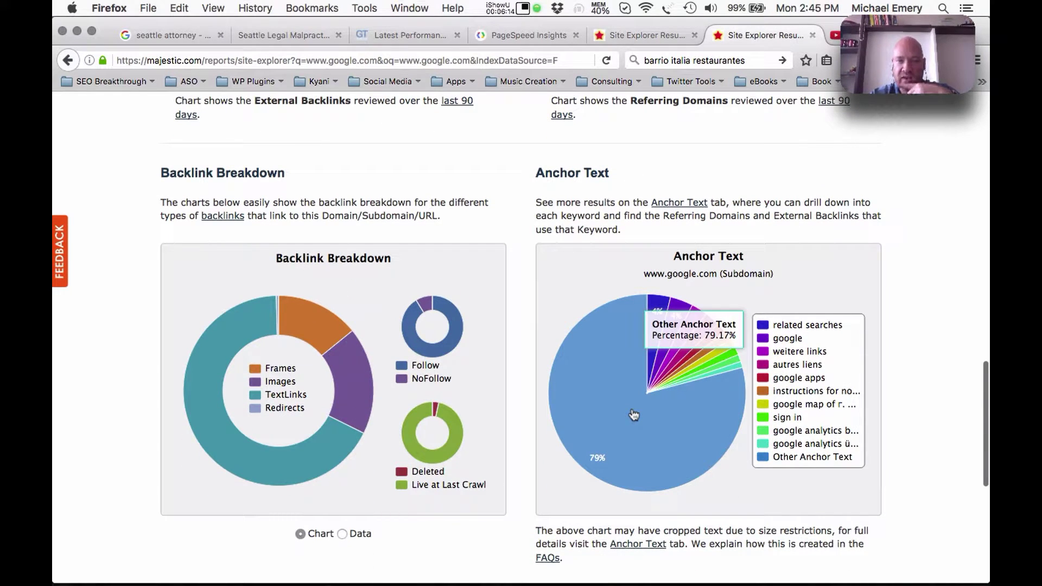
{"action": "mouse_move", "coordinate": [658, 331]}
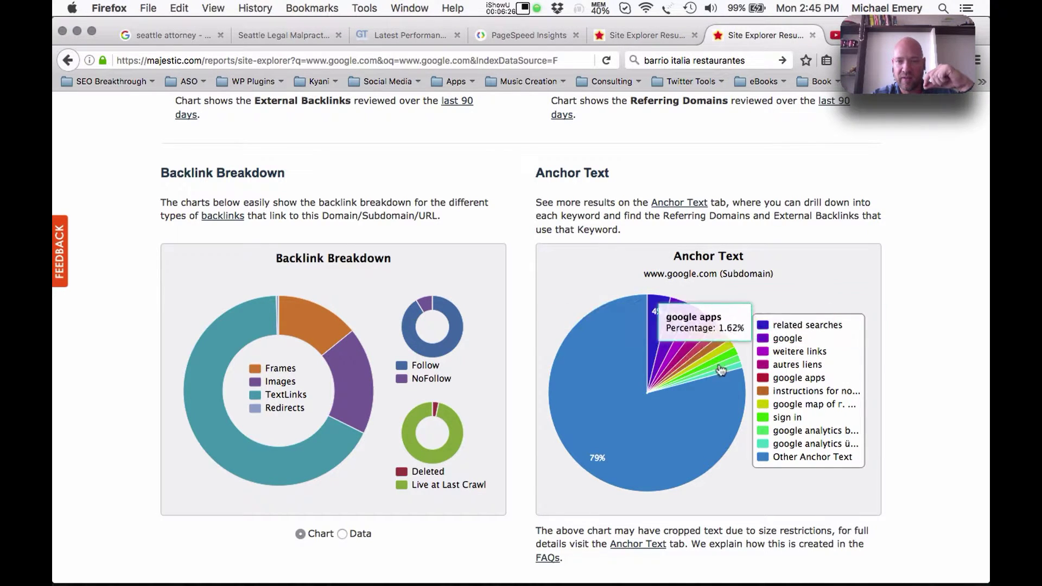
{"action": "scroll", "coordinate": [777, 256], "scroll_direction": "down", "scroll_amount": 3}
{"action": "scroll", "coordinate": [737, 111], "scroll_direction": "up", "scroll_amount": 9}
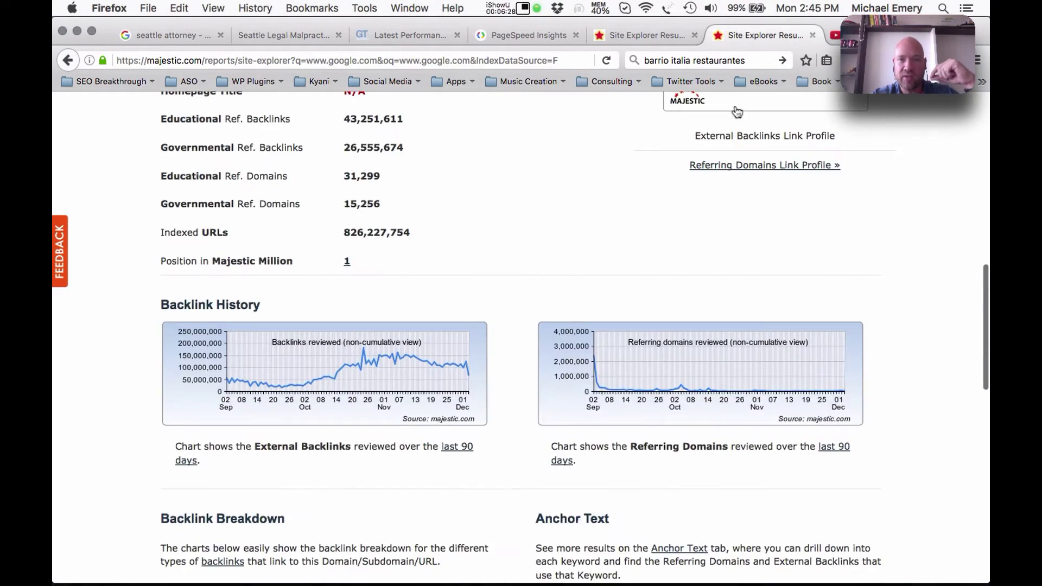
{"action": "left_click", "coordinate": [647, 34]}
Step: Highlight waidlawoffice.com's 480 external backlinks and scroll to its Backlinks and Anchor Text sections
{"action": "scroll", "coordinate": [632, 428], "scroll_direction": "down", "scroll_amount": 5}
{"action": "scroll", "coordinate": [631, 429], "scroll_direction": "down", "scroll_amount": 9}
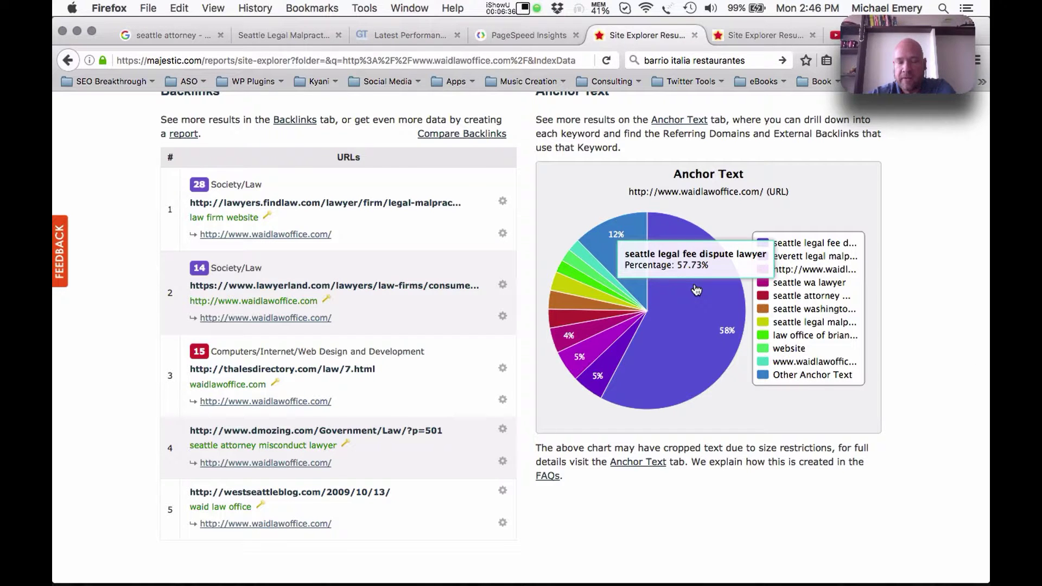
{"action": "scroll", "coordinate": [697, 290], "scroll_direction": "up", "scroll_amount": 10}
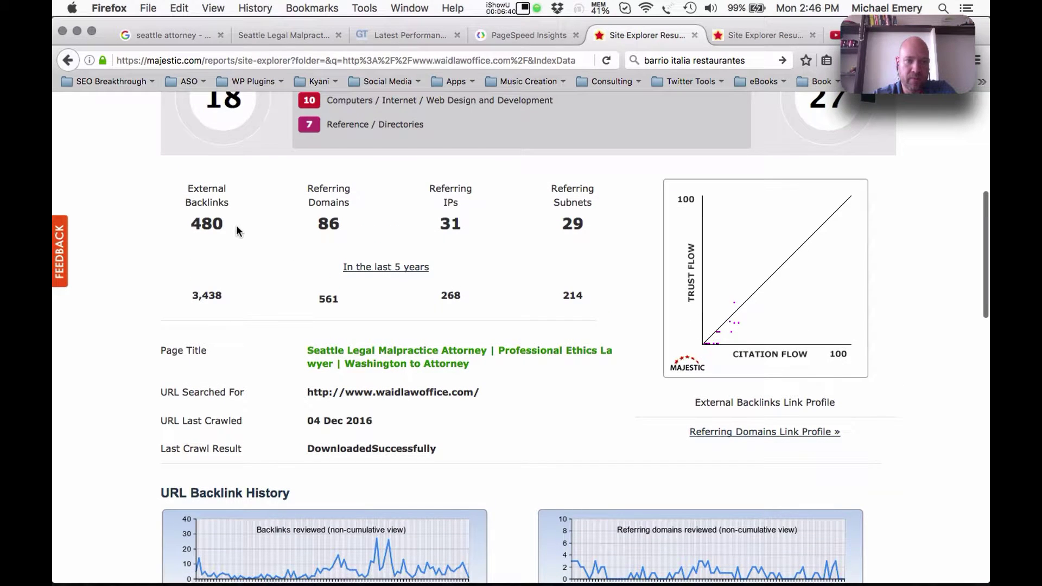
{"action": "left_click_drag", "start_coordinate": [237, 225], "coordinate": [182, 232]}
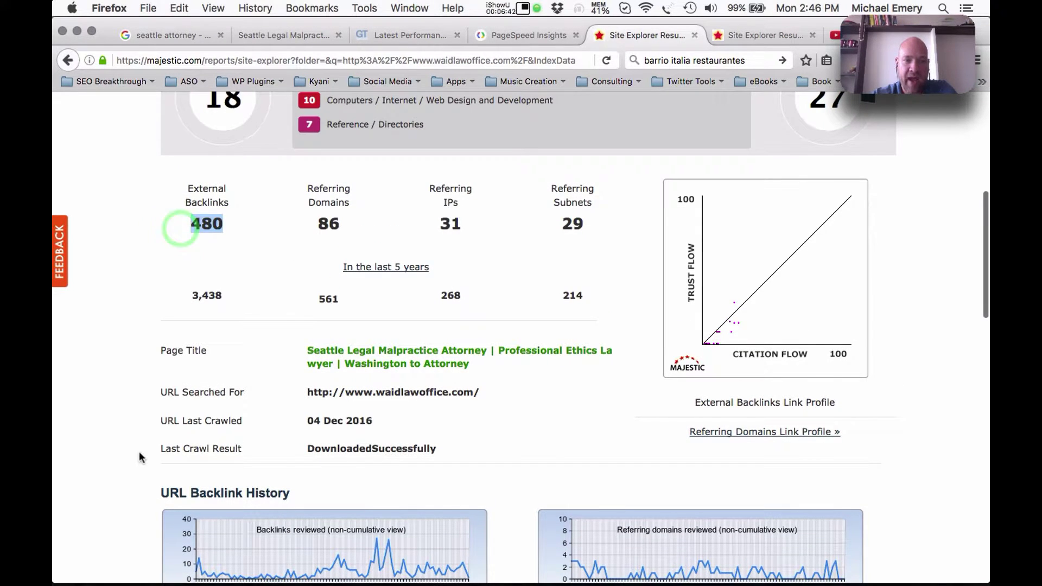
{"action": "scroll", "coordinate": [139, 452], "scroll_direction": "down", "scroll_amount": 5}
{"action": "scroll", "coordinate": [139, 451], "scroll_direction": "down", "scroll_amount": 15}
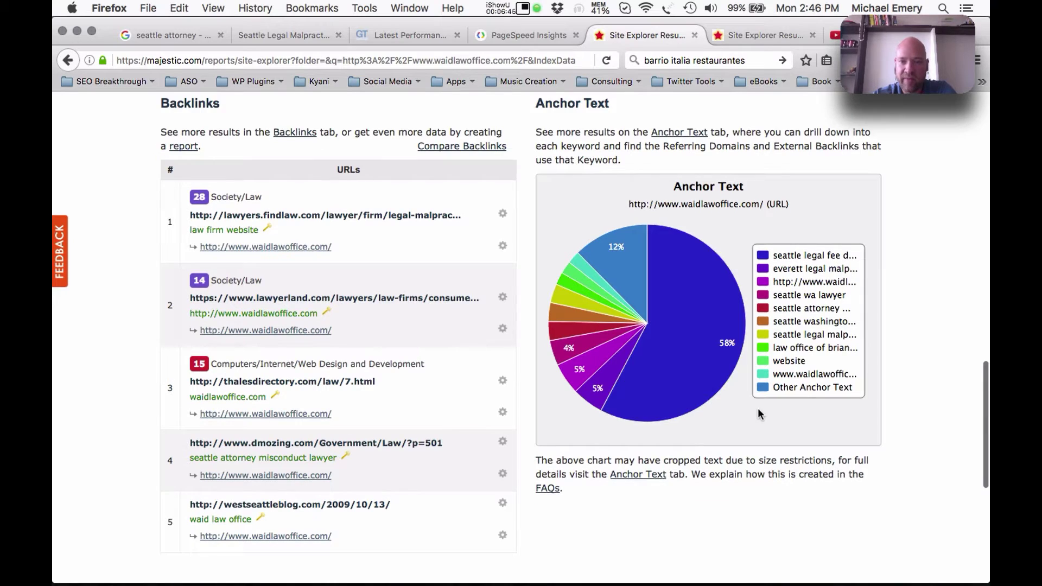
{"action": "mouse_move", "coordinate": [718, 361]}
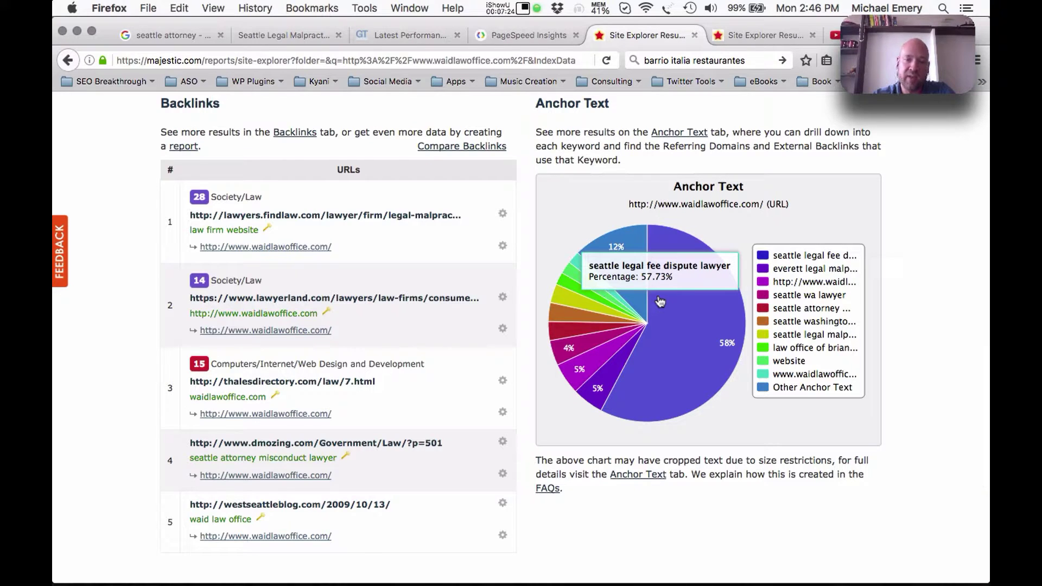
{"action": "scroll", "coordinate": [660, 302], "scroll_direction": "down", "scroll_amount": 1}
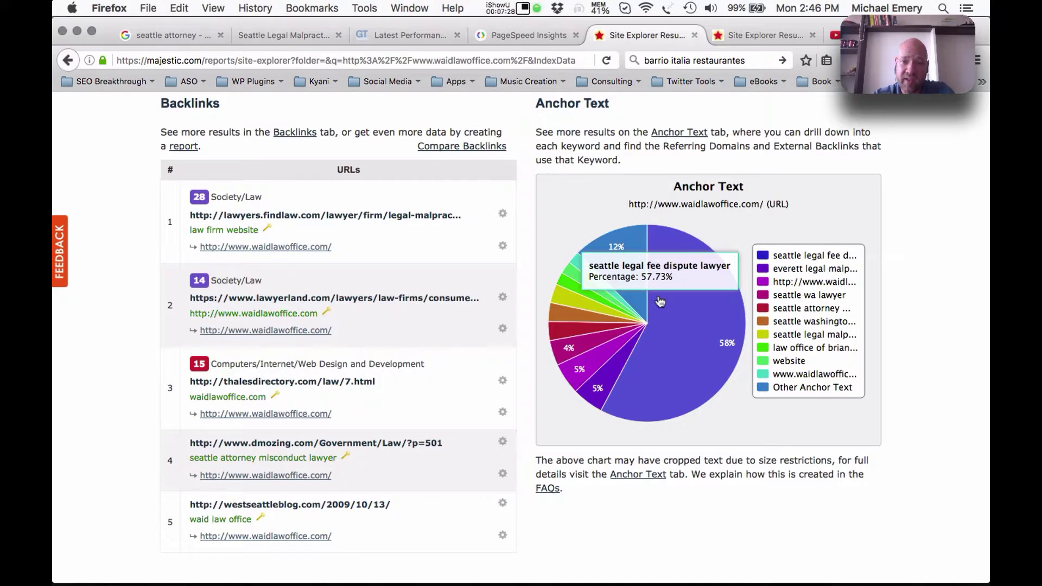
{"action": "left_click", "coordinate": [747, 35]}
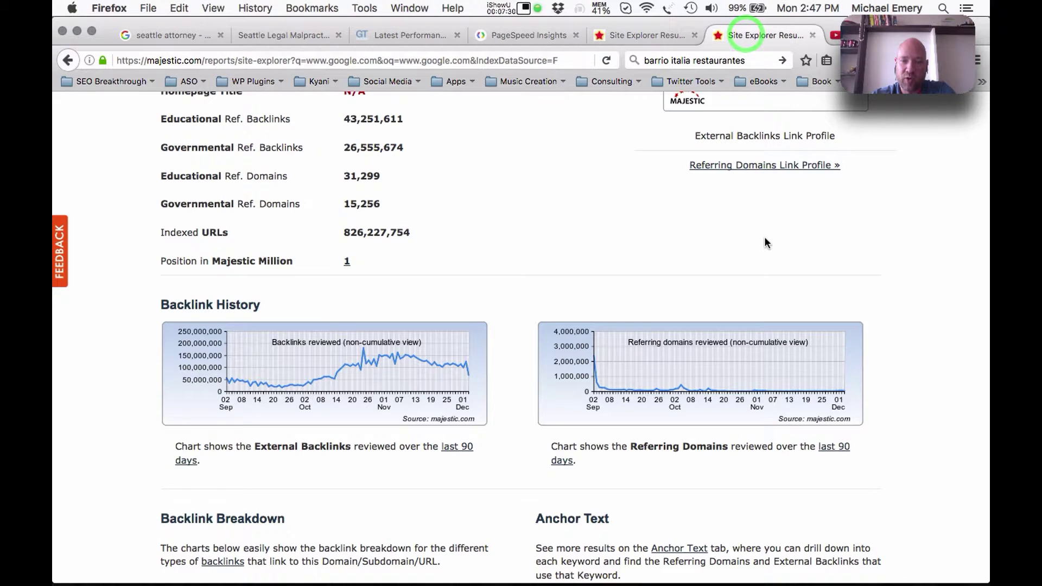
Step: Compare google.com's anchor text pie against waidlawoffice.com's pie slices
{"action": "scroll", "coordinate": [765, 242], "scroll_direction": "down", "scroll_amount": 5}
{"action": "mouse_move", "coordinate": [669, 379]}
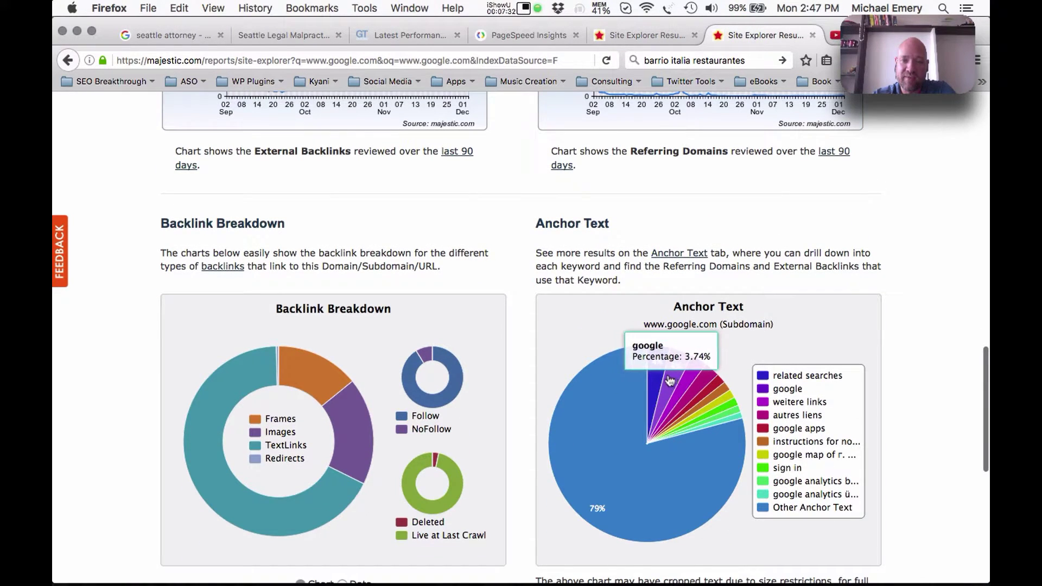
{"action": "left_click", "coordinate": [646, 37]}
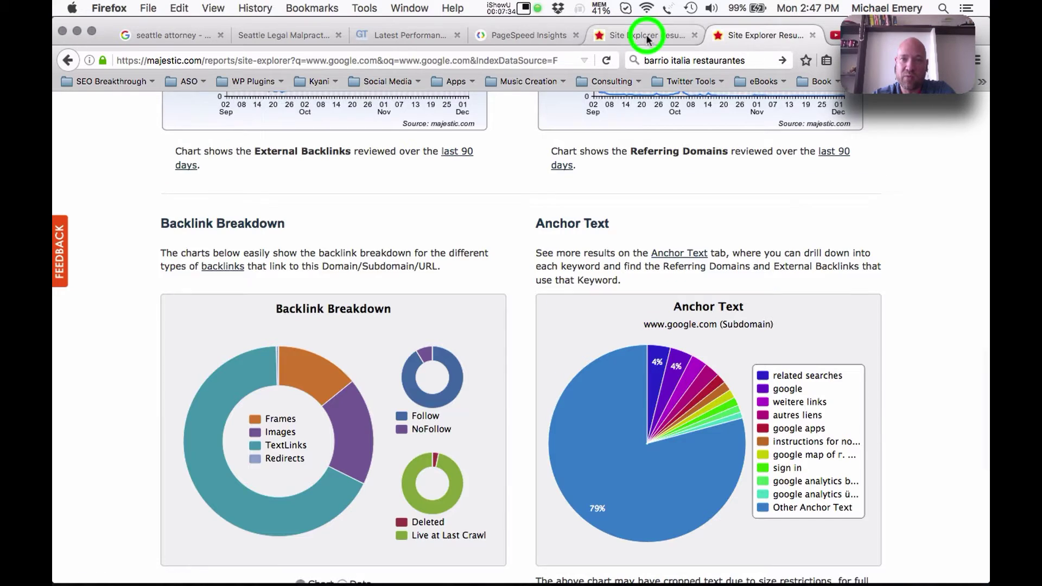
{"action": "mouse_move", "coordinate": [697, 288]}
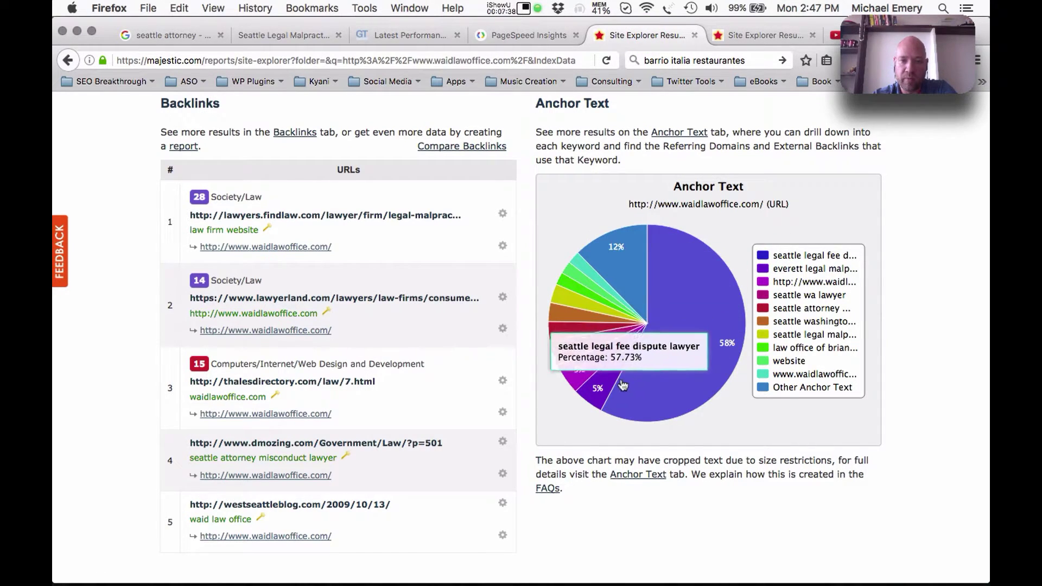
{"action": "mouse_move", "coordinate": [600, 387]}
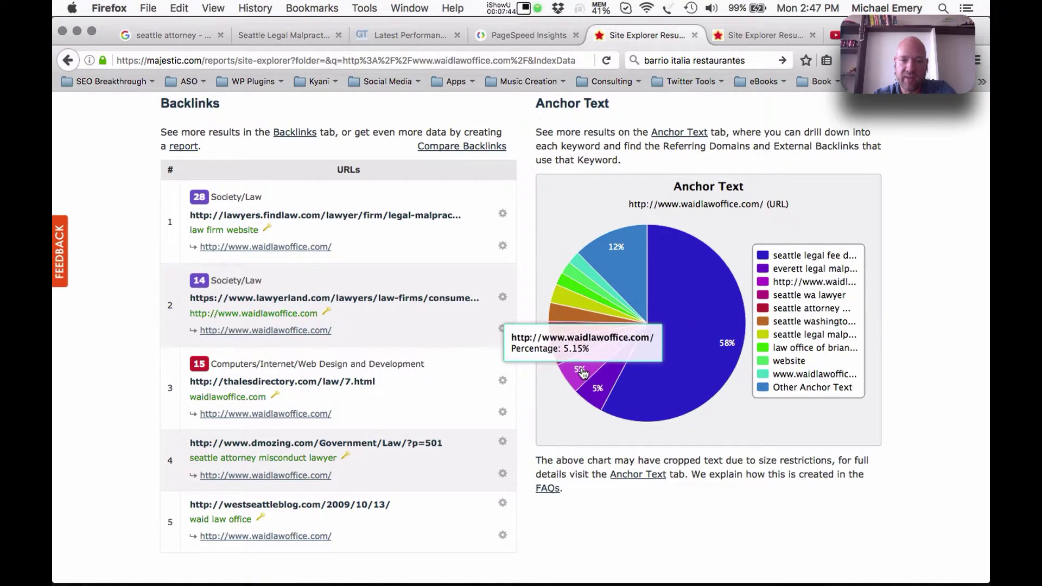
{"action": "mouse_move", "coordinate": [574, 355]}
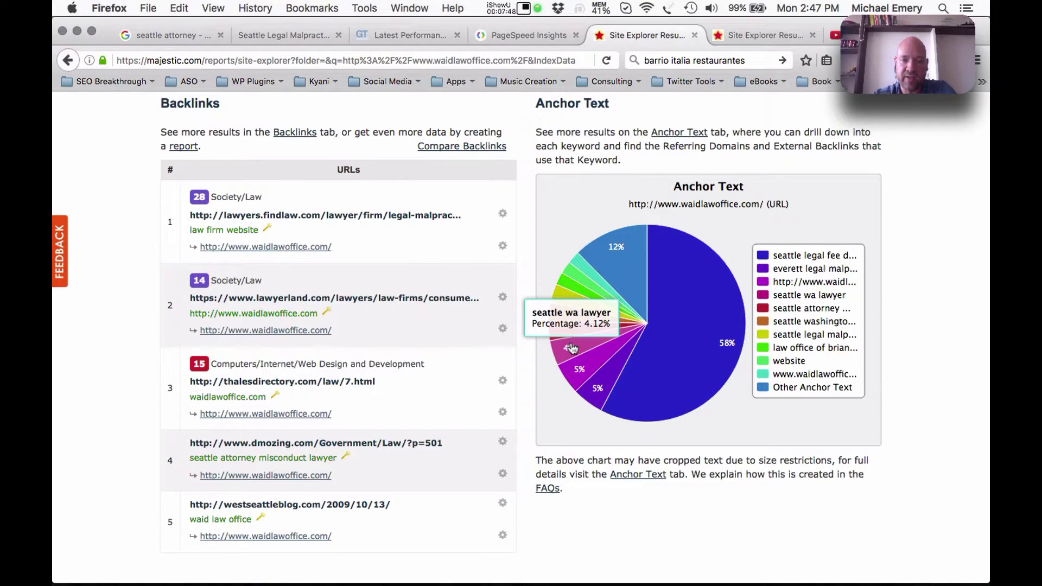
{"action": "mouse_move", "coordinate": [568, 337]}
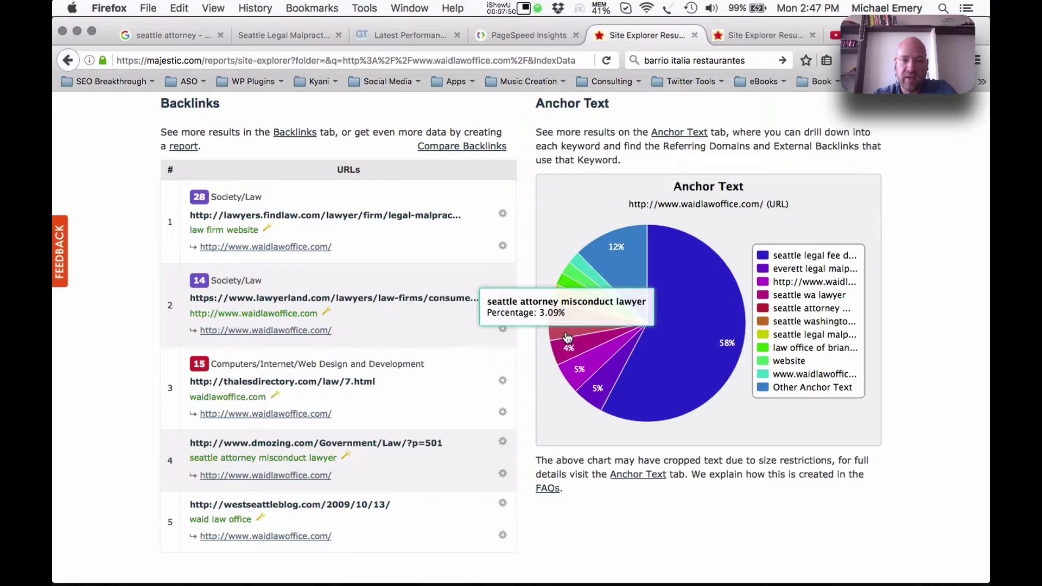
{"action": "mouse_move", "coordinate": [567, 319]}
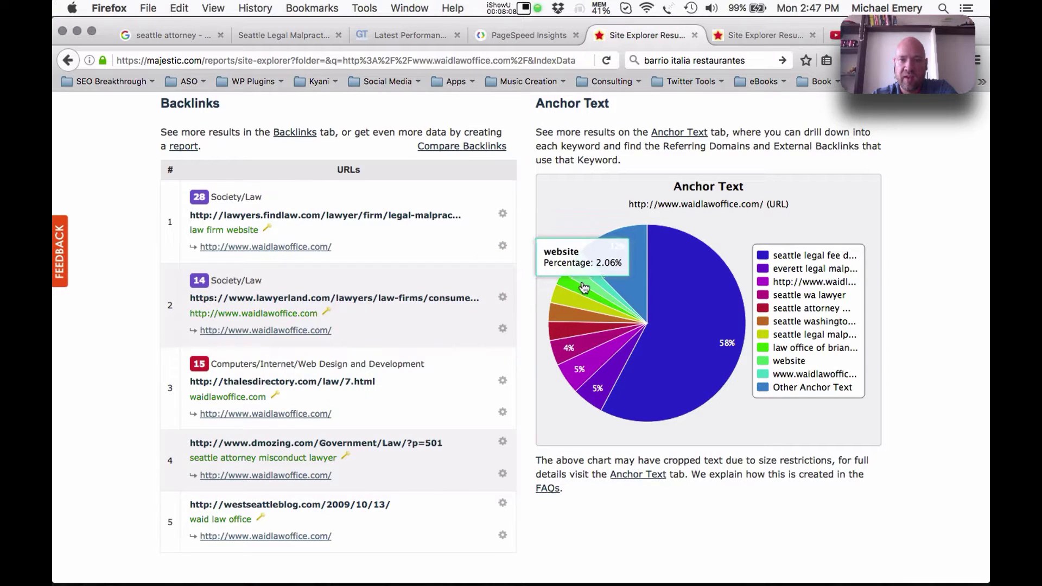
{"action": "mouse_move", "coordinate": [589, 276]}
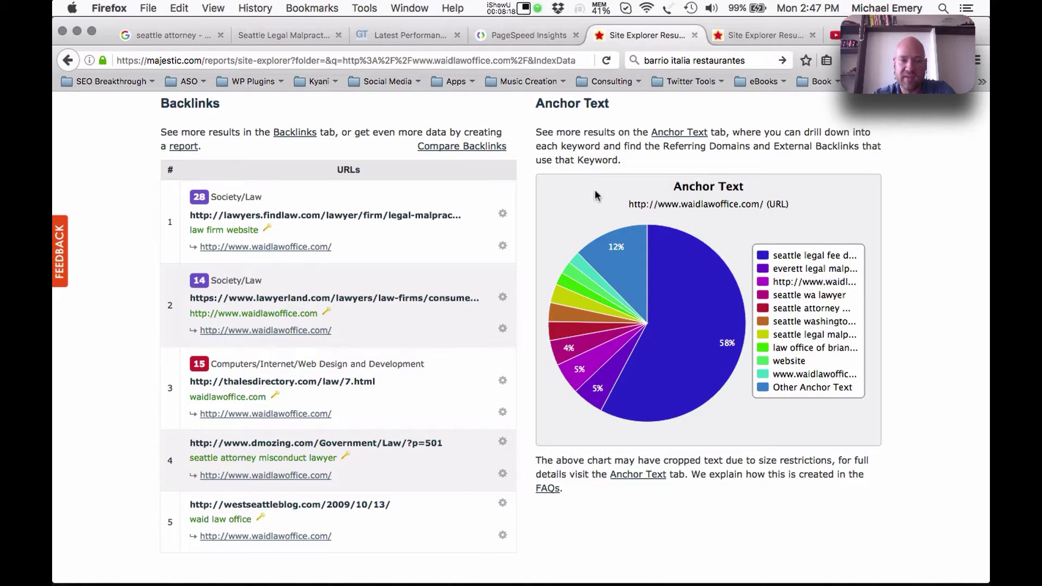
Step: Clear the 480 highlight, return to the summary top (Trust Flow 18, Citation Flow 27), and switch toward Keynote
{"action": "scroll", "coordinate": [595, 194], "scroll_direction": "down", "scroll_amount": 3}
{"action": "scroll", "coordinate": [595, 194], "scroll_direction": "up", "scroll_amount": 4}
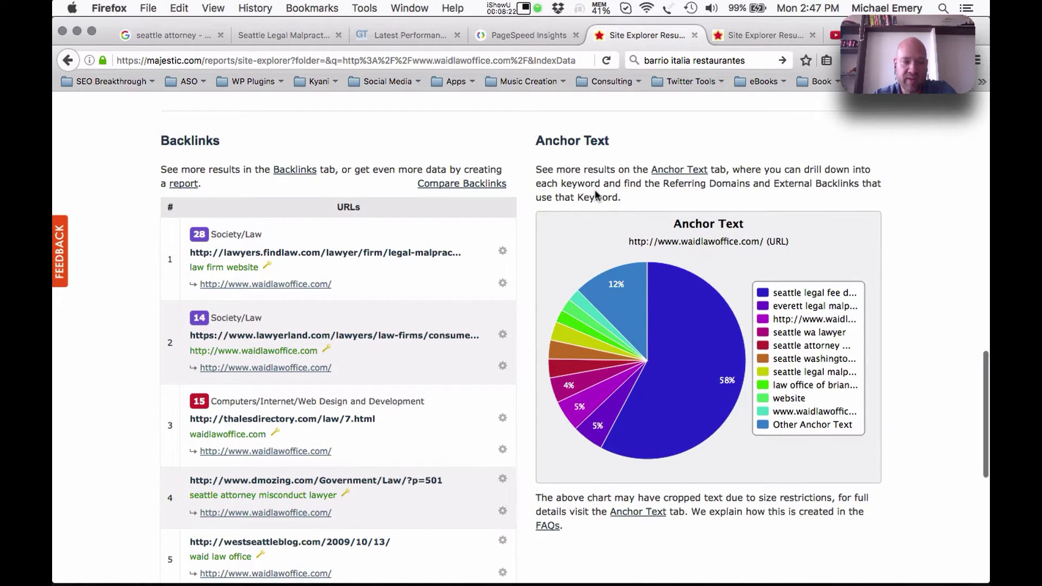
{"action": "scroll", "coordinate": [596, 194], "scroll_direction": "down", "scroll_amount": 2}
{"action": "scroll", "coordinate": [595, 194], "scroll_direction": "up", "scroll_amount": 6}
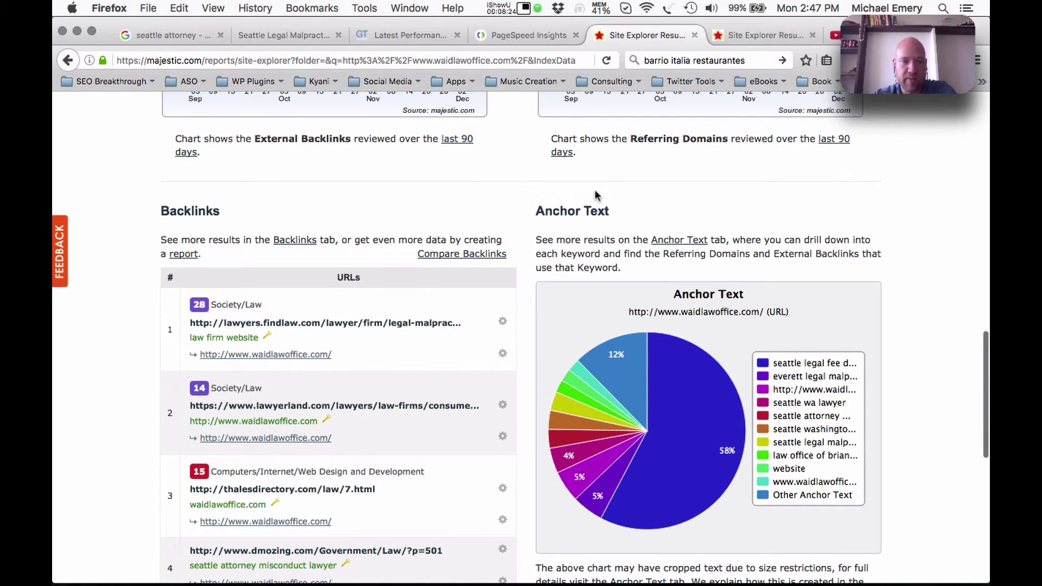
{"action": "scroll", "coordinate": [596, 194], "scroll_direction": "up", "scroll_amount": 10}
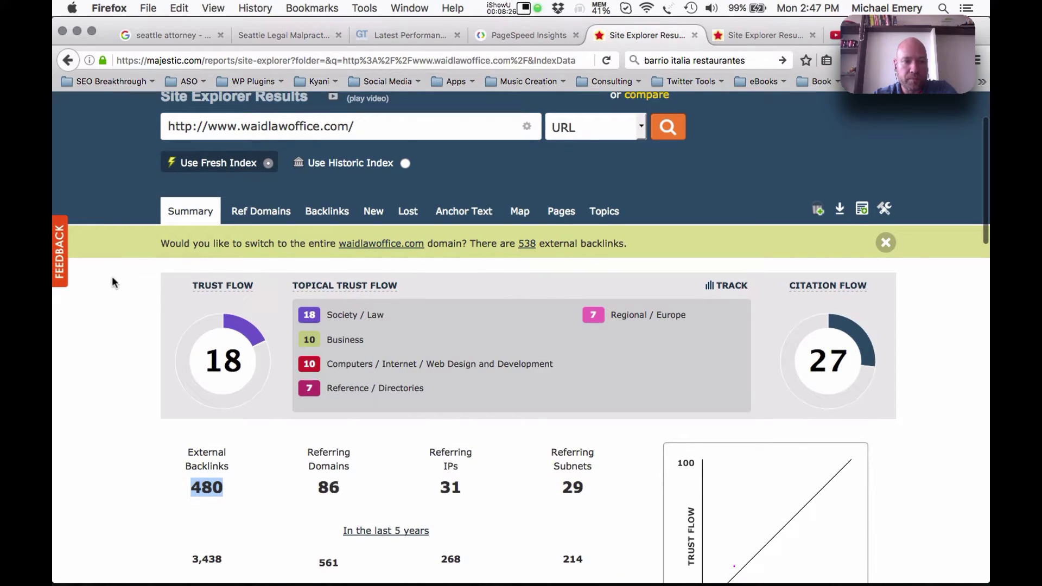
{"action": "left_click", "coordinate": [122, 298]}
{"action": "scroll", "coordinate": [124, 299], "scroll_direction": "up", "scroll_amount": 2}
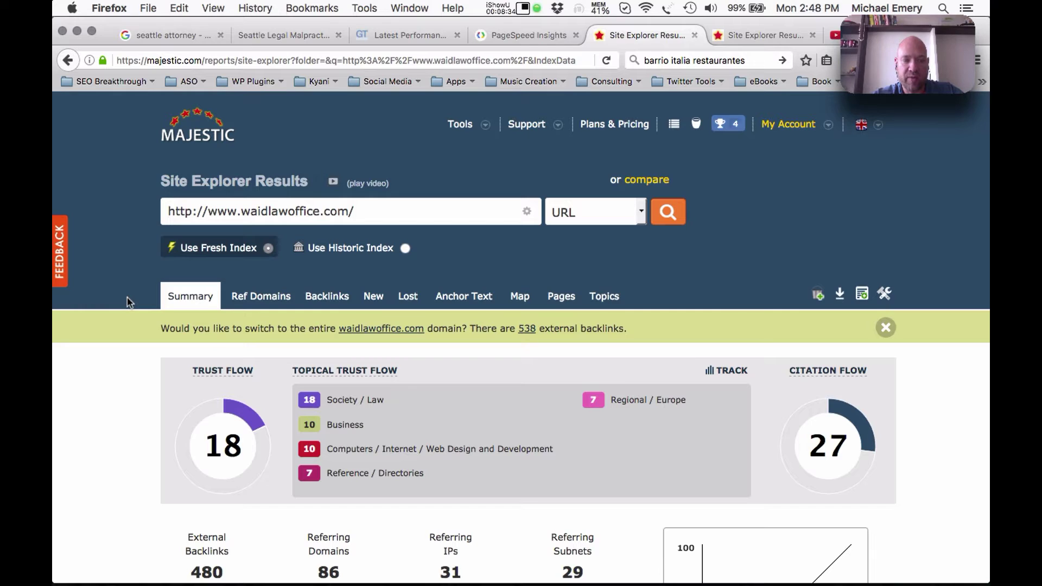
{"action": "key", "text": "super+Tab"}
{"action": "key", "text": "super+Tab"}
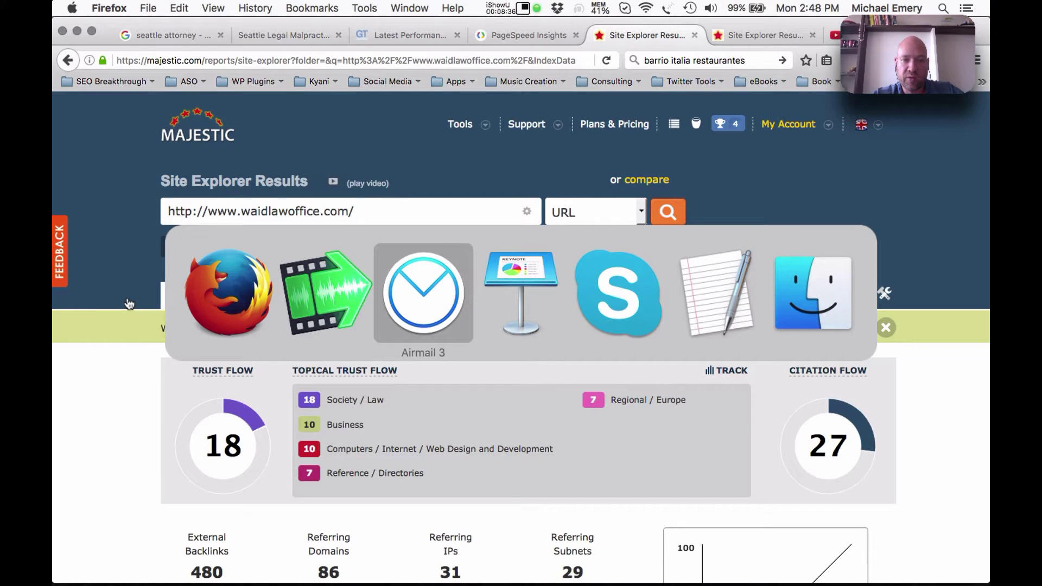
{"action": "key", "text": "super+Tab"}
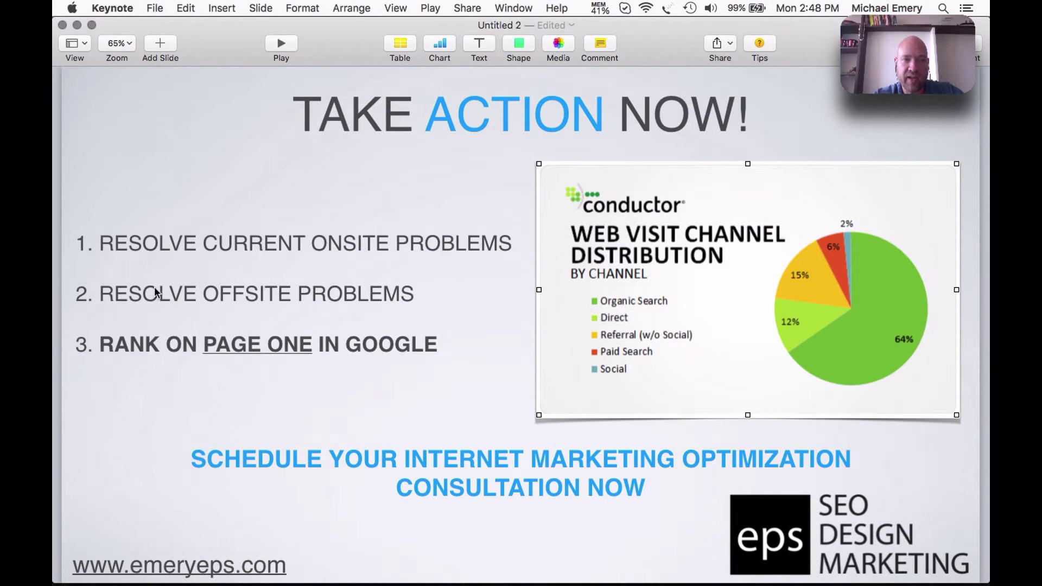